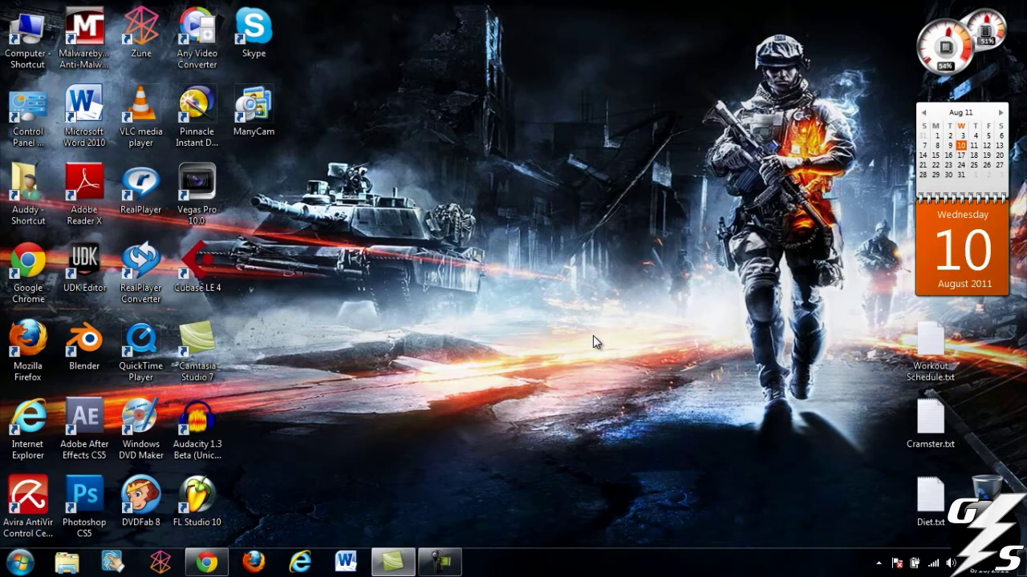
- Return to the Pinnacle downloads page in the browser and scroll down through it
left_click(220, 568)
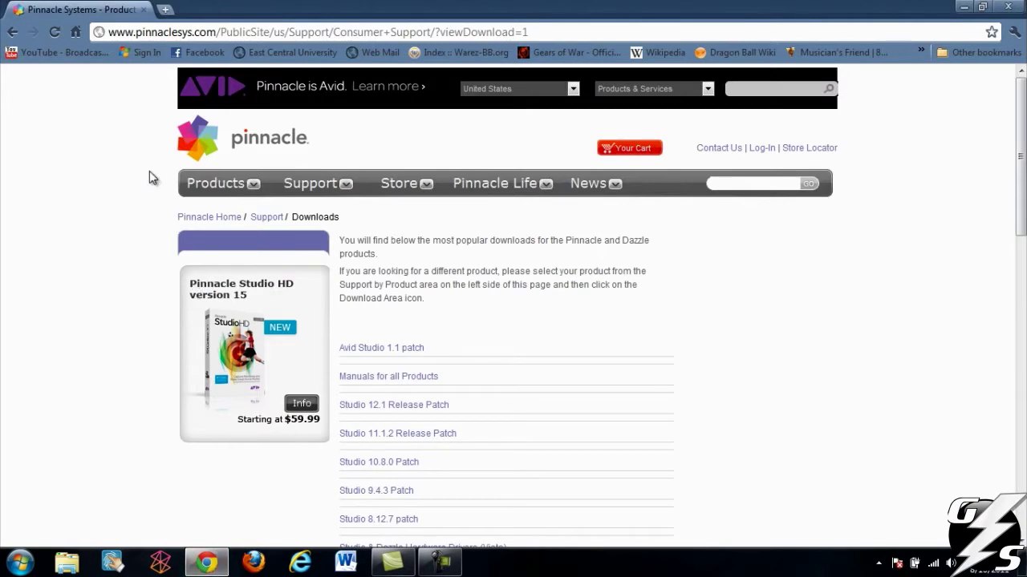
scroll(475, 268, "down", 2)
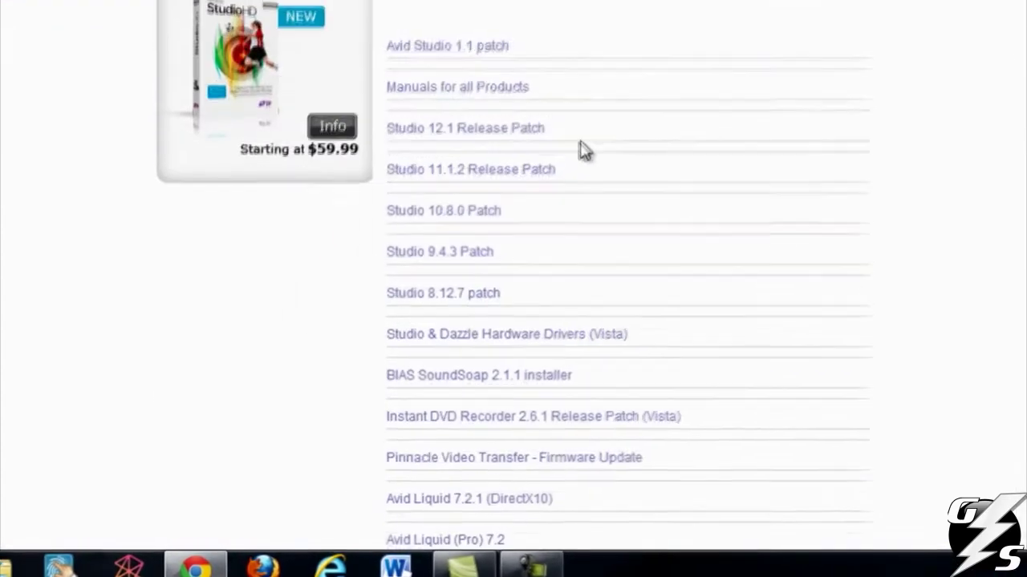
scroll(713, 158, "down", 1)
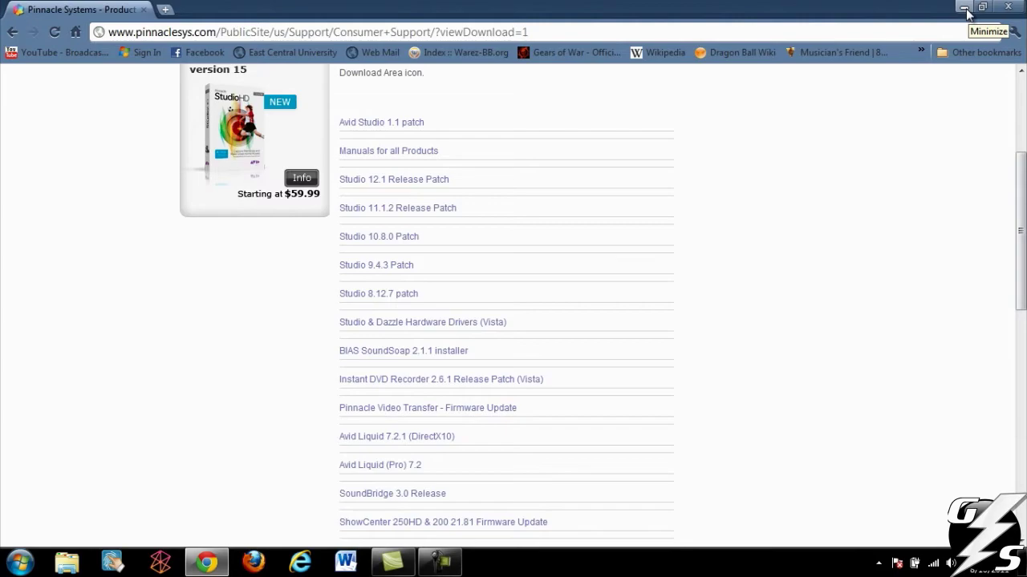
- Minimize the browser and open System properties from the Computer window with Local Disk (C:) selected
left_click(964, 10)
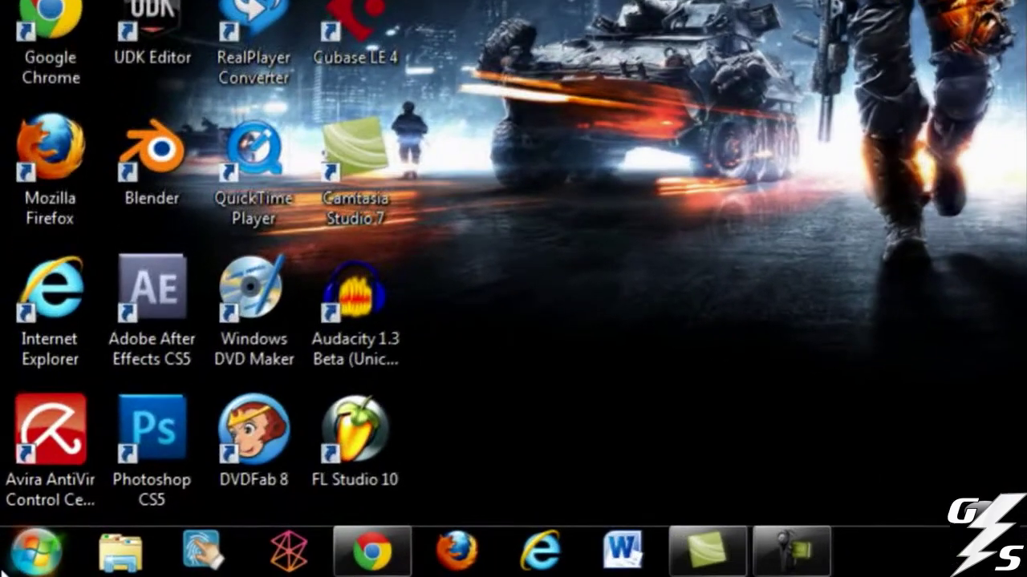
left_click(36, 552)
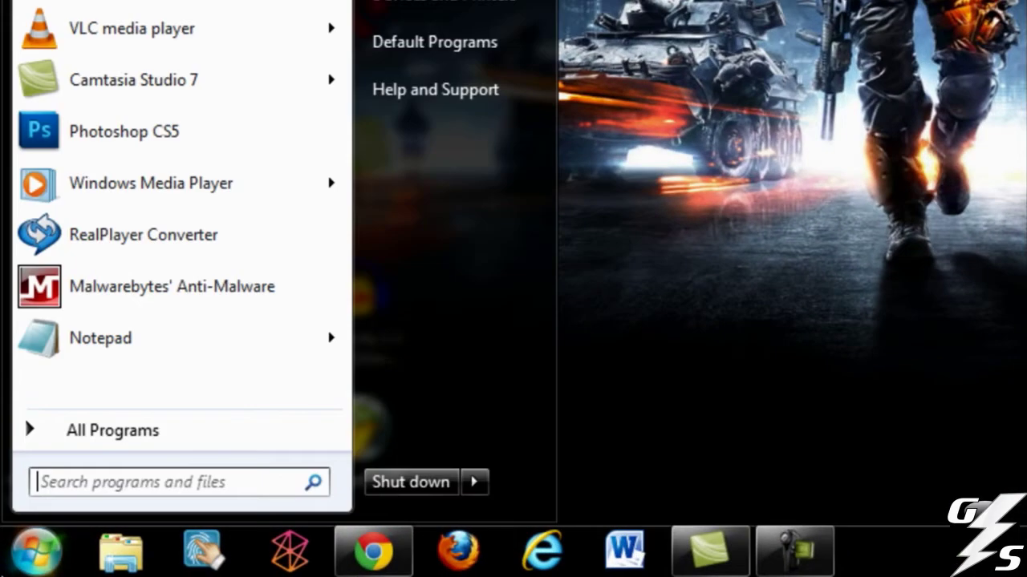
left_click(113, 436)
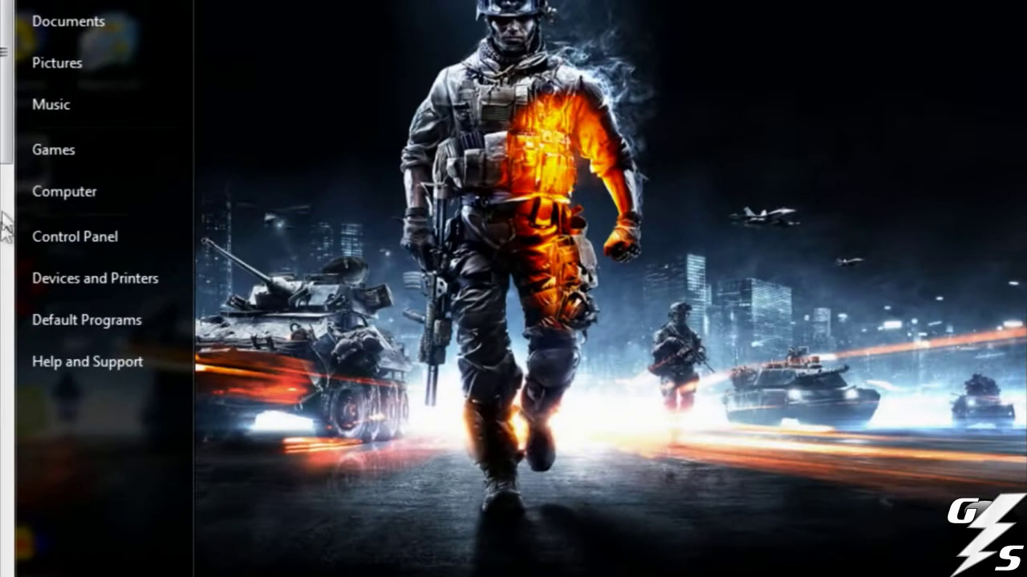
left_click(64, 192)
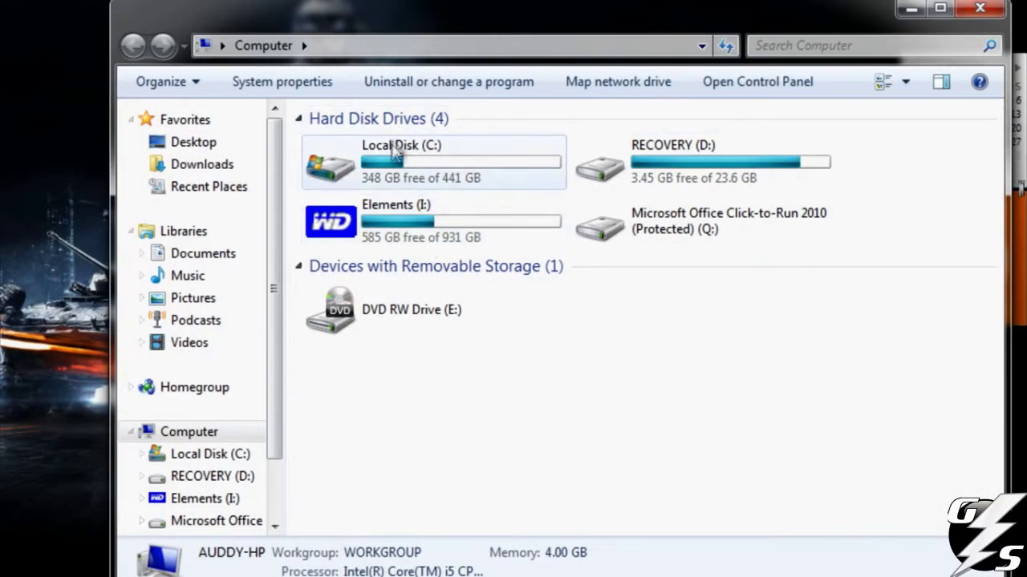
left_click(395, 152)
left_click(400, 83)
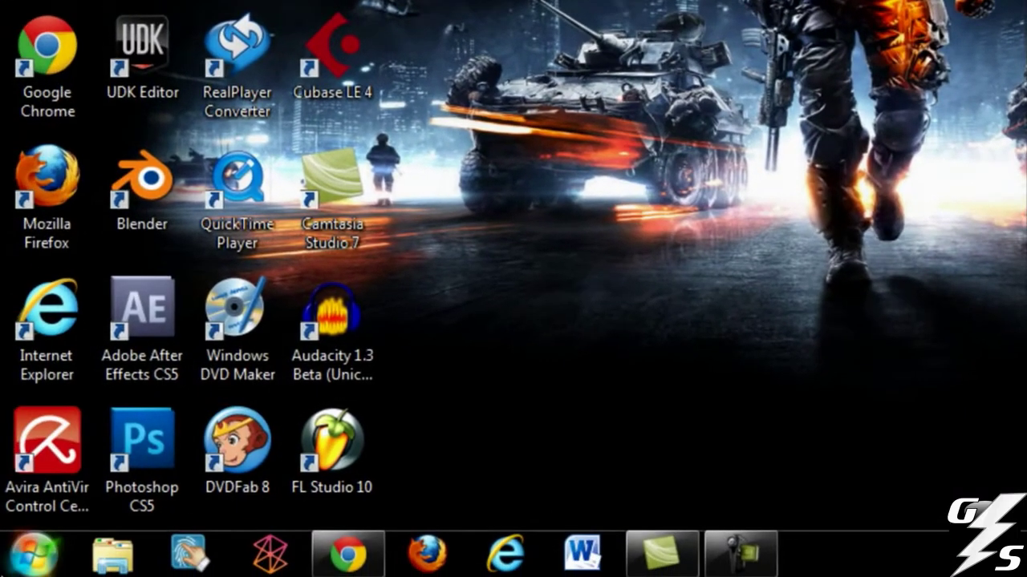
- Launch Windows XP Mode from the Windows Virtual PC Start menu folder and dismiss its cannot-be-set-up error
left_click(16, 558)
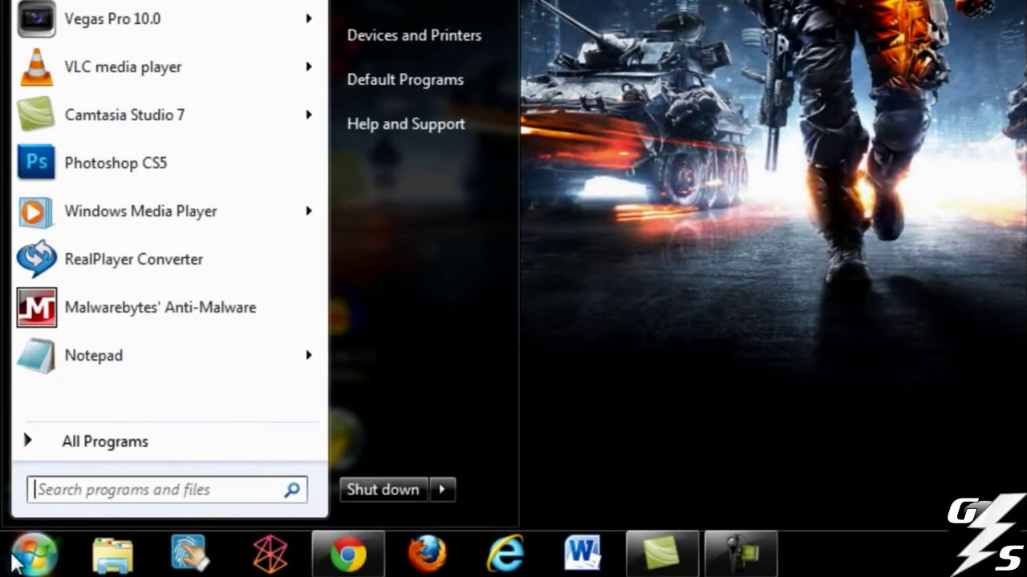
left_click(85, 442)
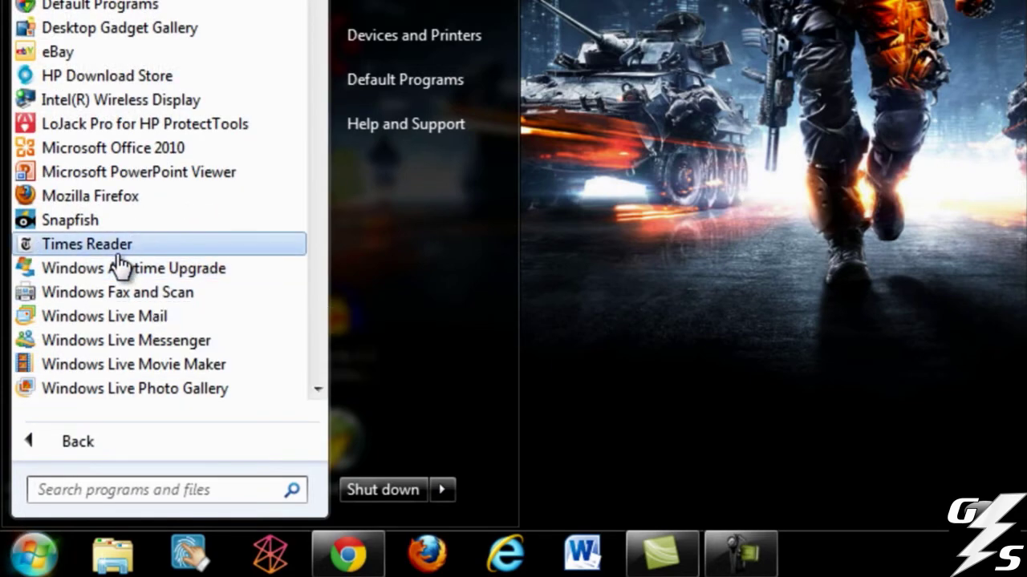
scroll(118, 258, "down", 18)
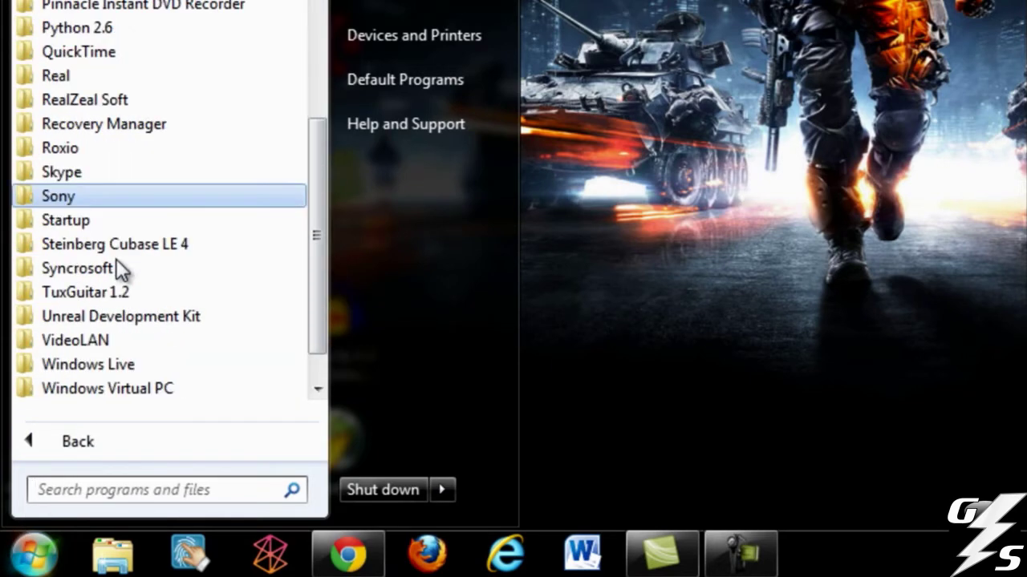
scroll(115, 259, "down", 1)
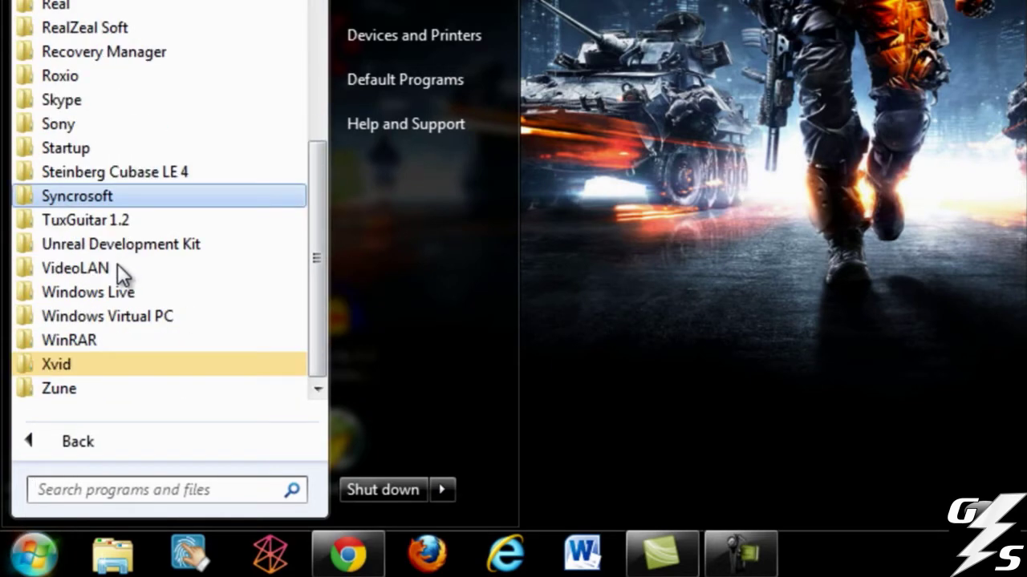
left_click(137, 317)
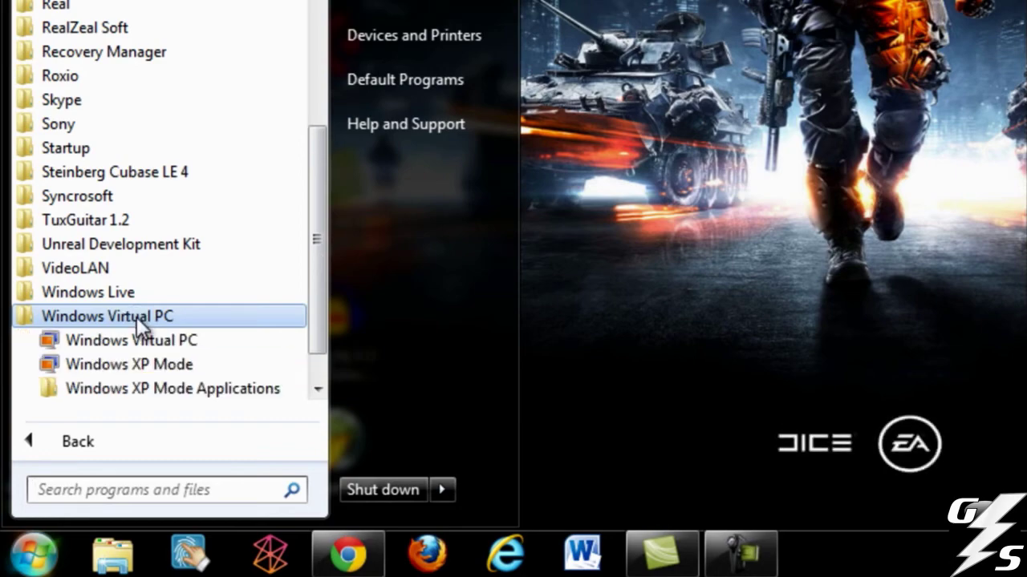
left_click(190, 369)
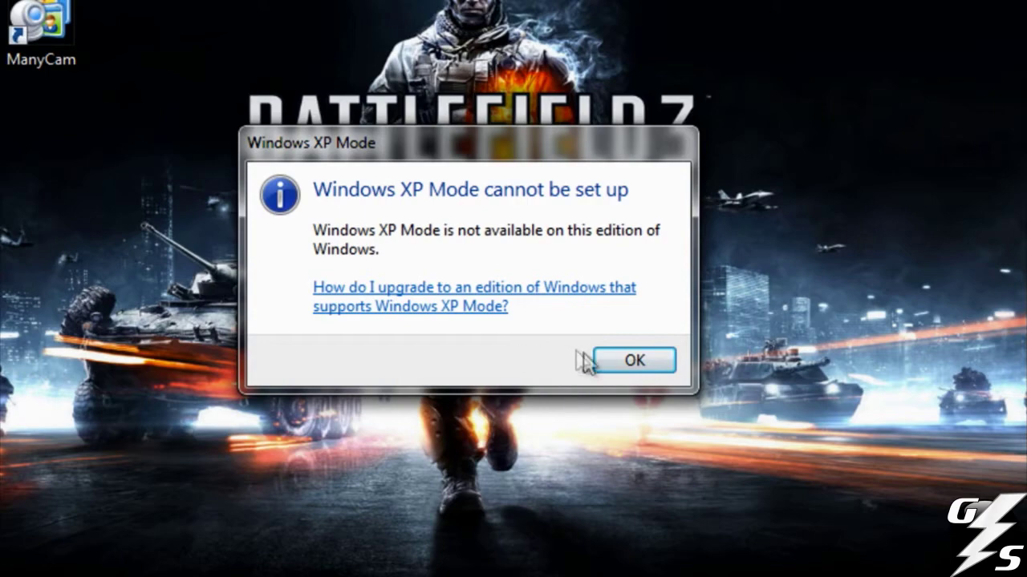
left_click(617, 367)
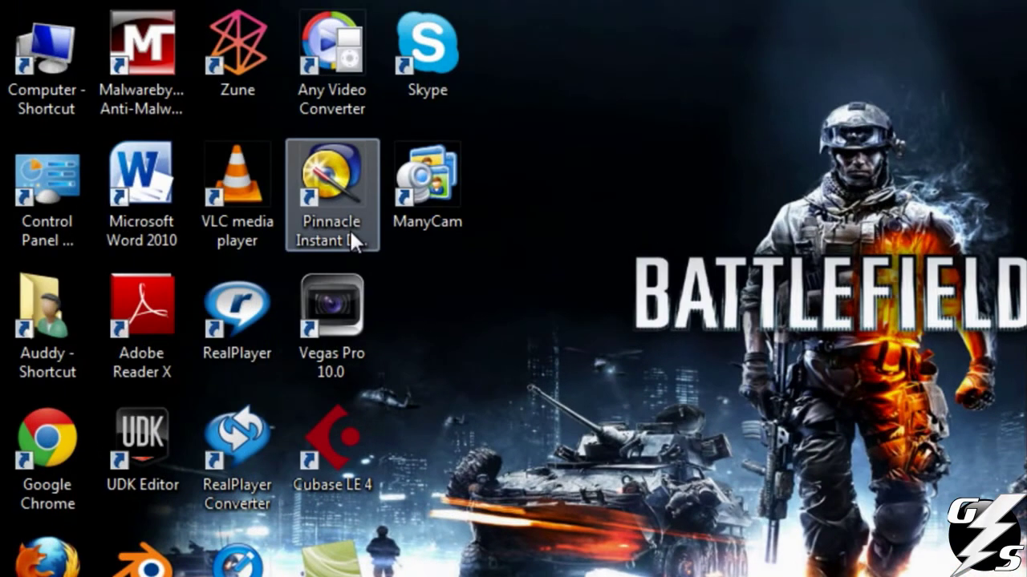
- Launch Instant DVD Recorder and review the capture source list, leaving Pinnacle File Capture selected
double_click(349, 228)
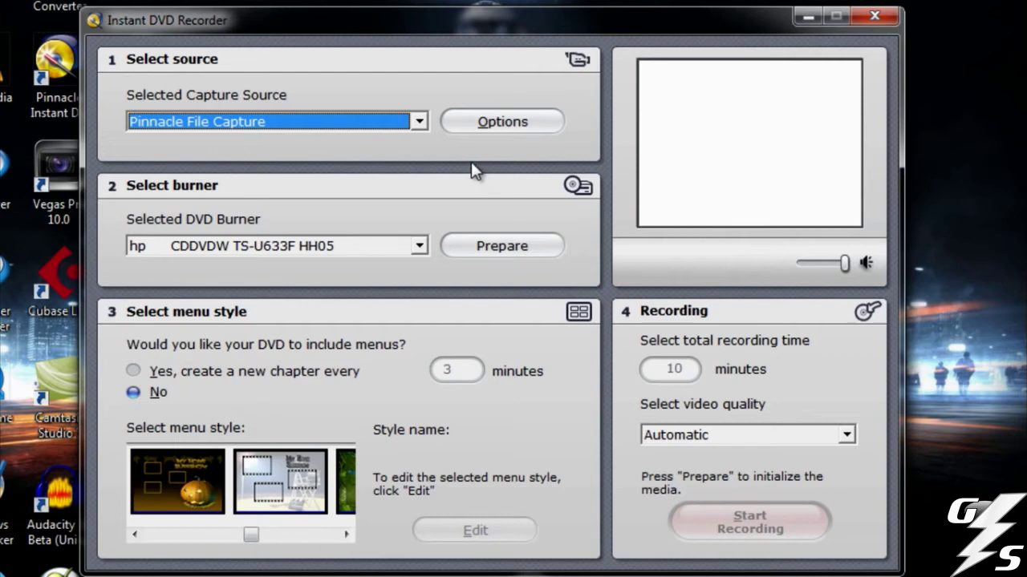
left_click(420, 122)
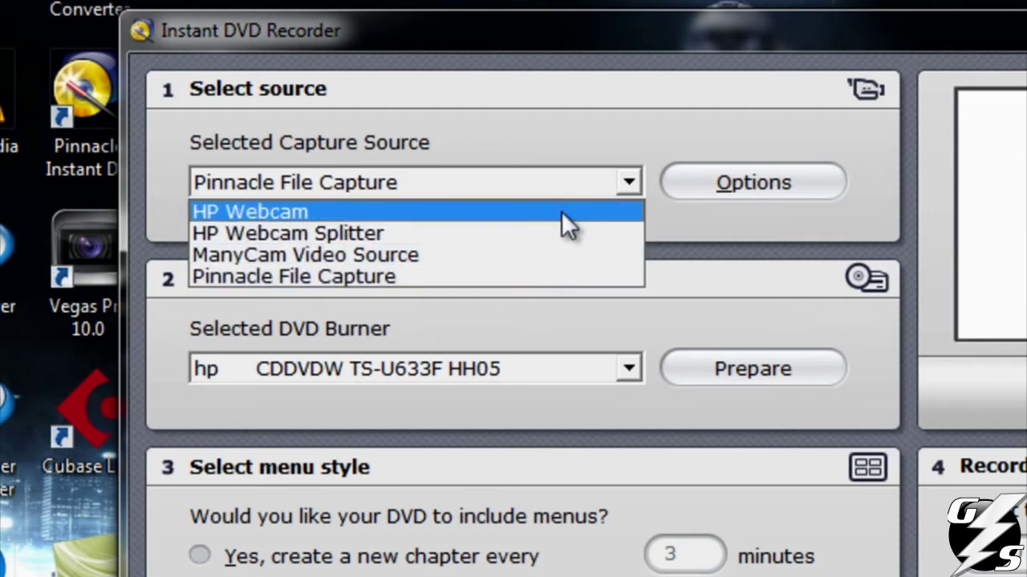
left_click(600, 121)
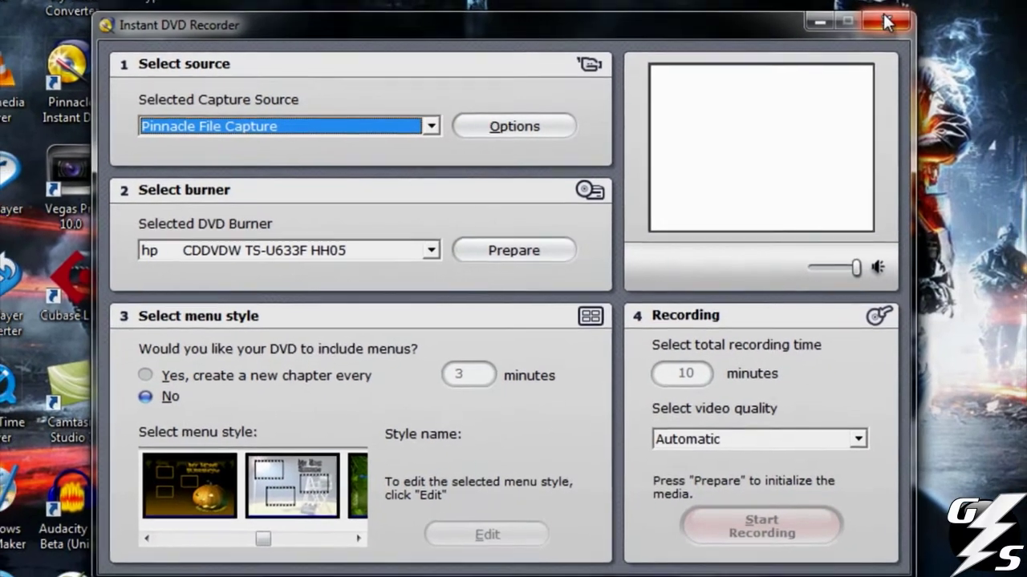
- Close the Instant DVD Recorder window to return to the desktop
left_click(886, 22)
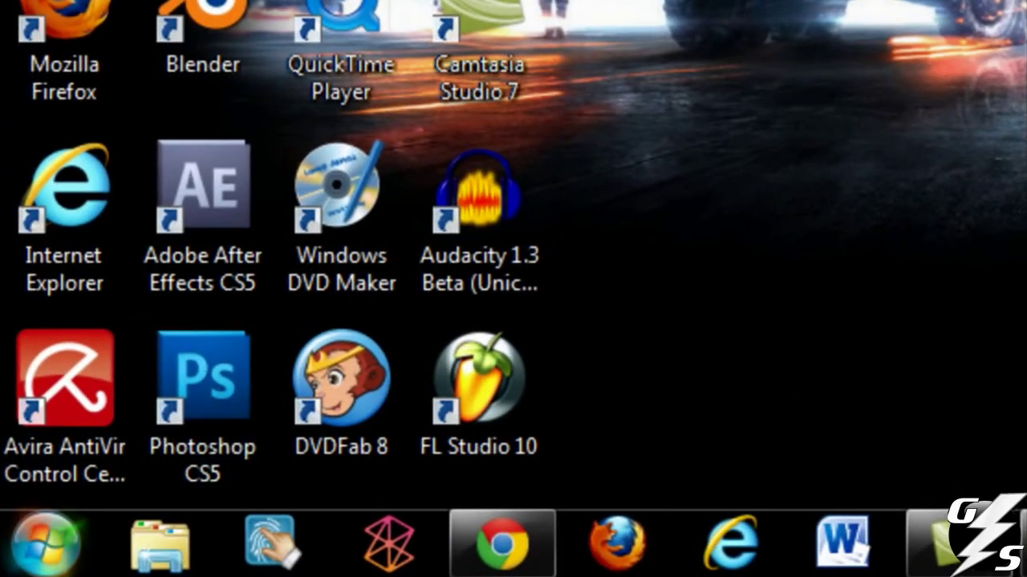
- Start Windows XP Mode.vmcx from the Windows Virtual PC Virtual Machines folder, then close that folder
left_click(46, 541)
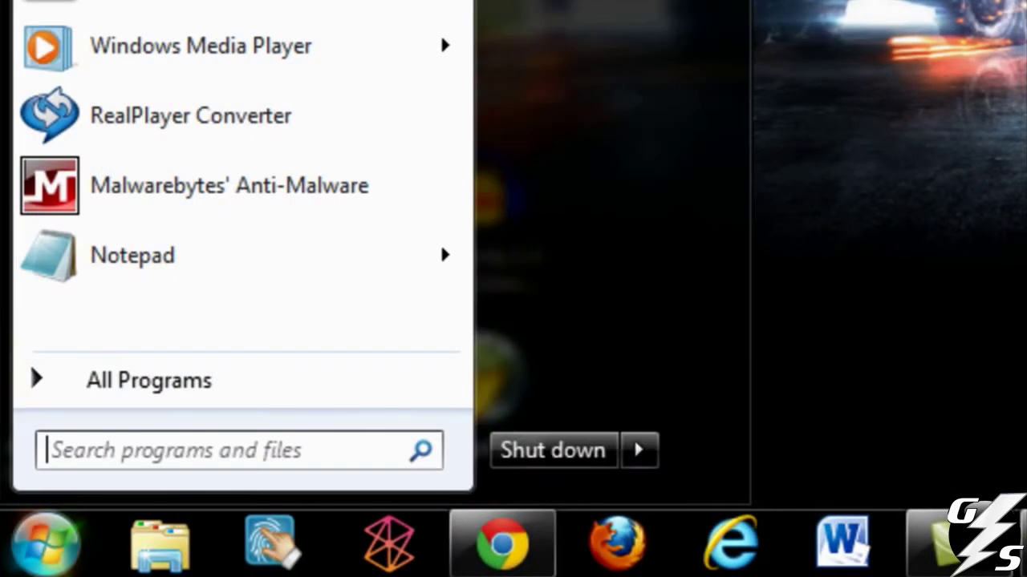
left_click(205, 383)
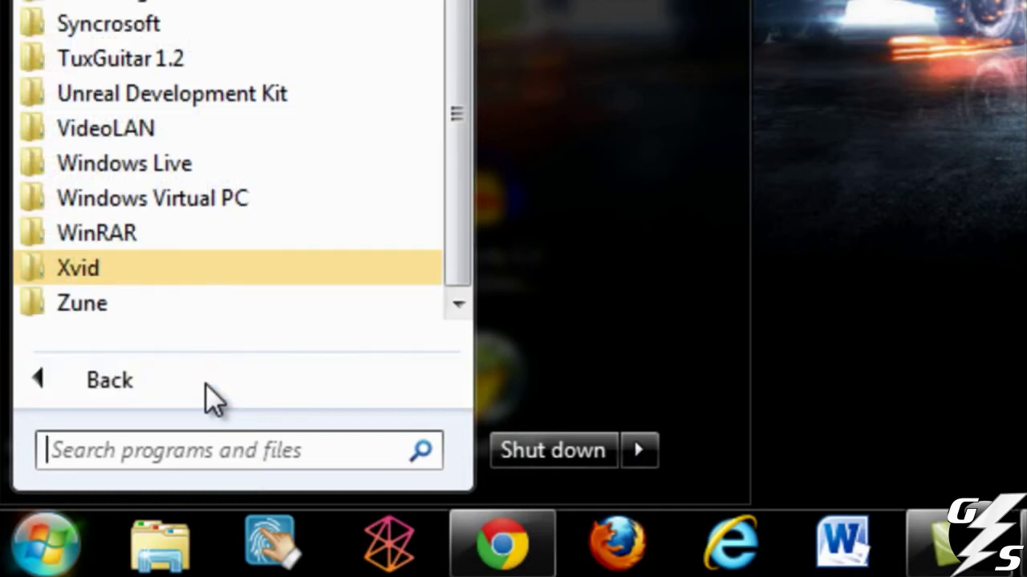
left_click(275, 195)
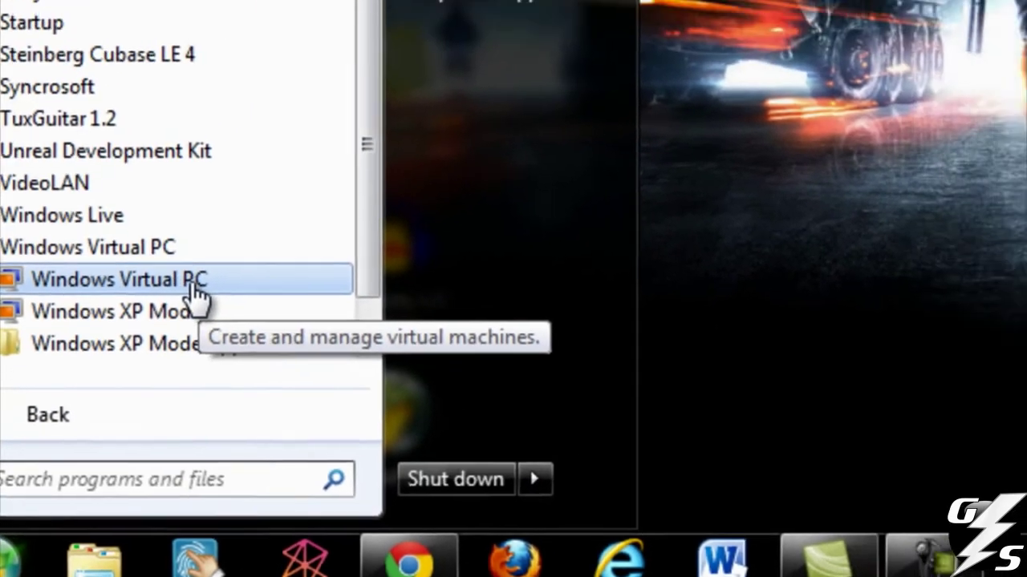
left_click(194, 282)
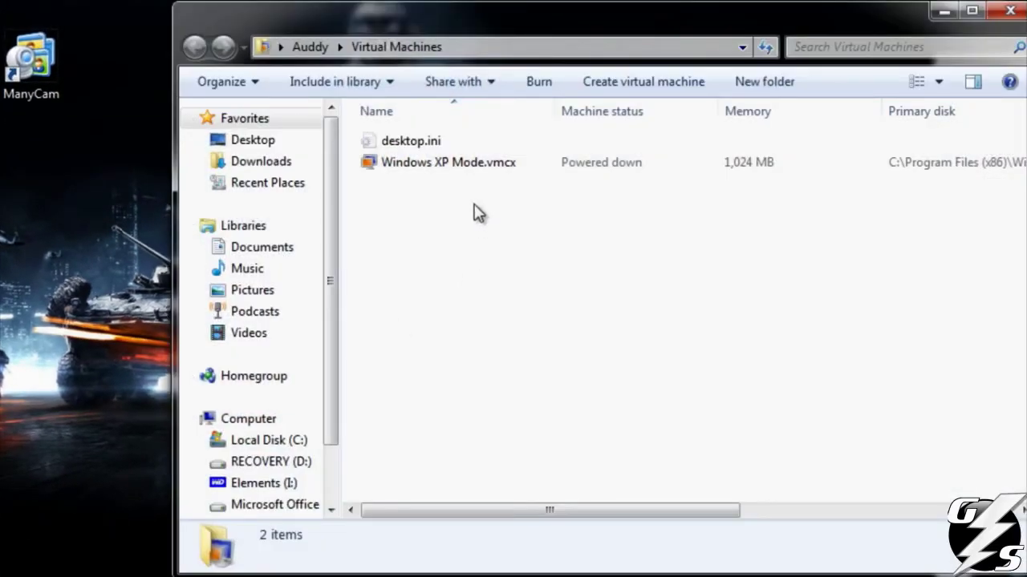
double_click(430, 170)
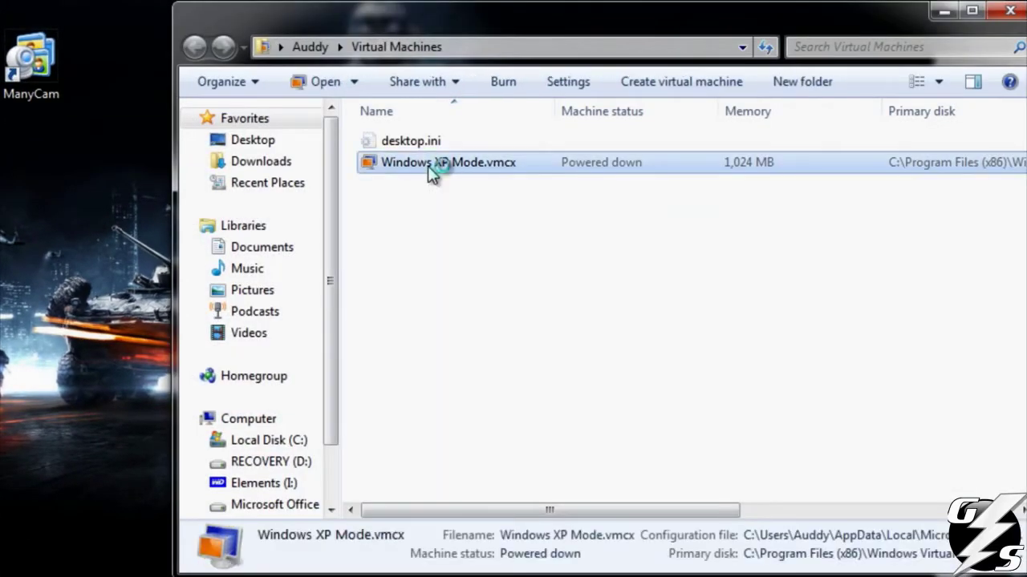
left_click(1013, 13)
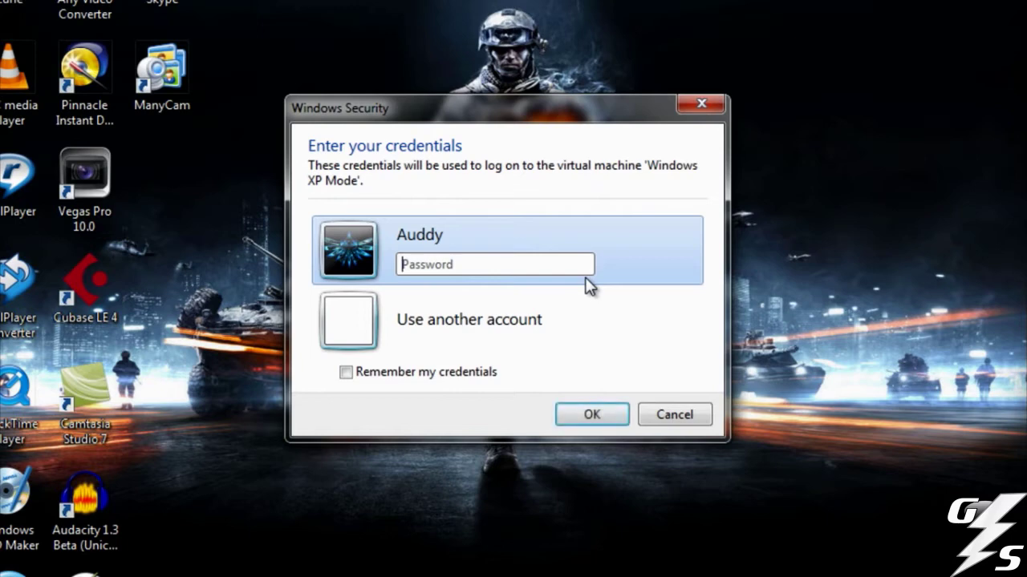
- Log on to Windows XP Mode, retrying with the edited user name and its account password after a failed attempt
type("**********")
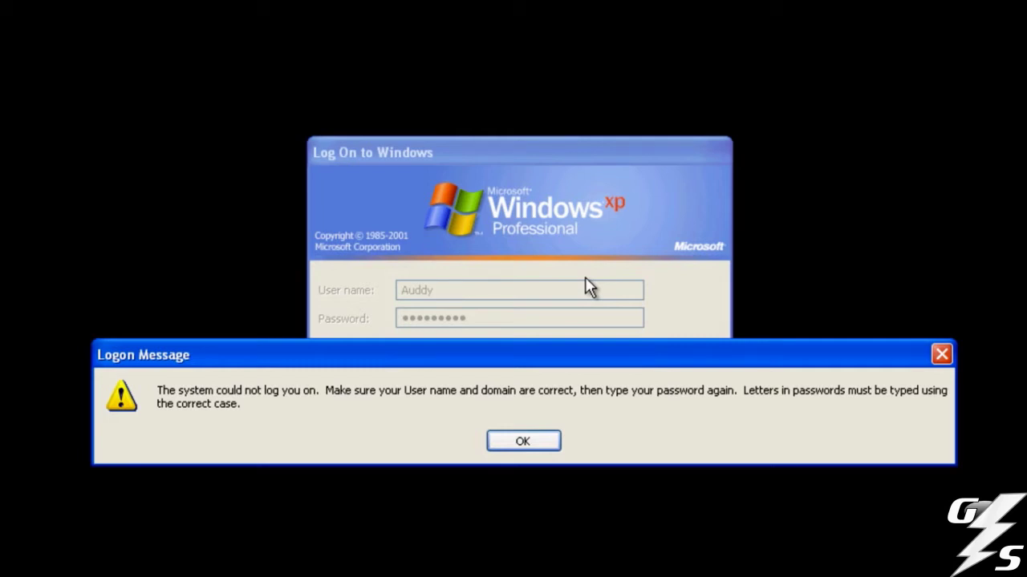
key("Return")
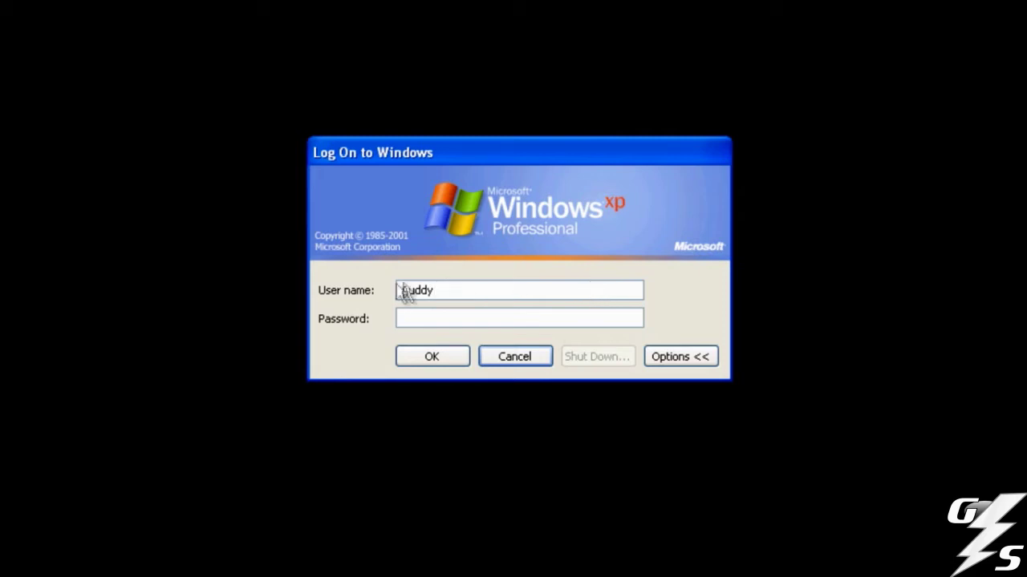
left_click(444, 288)
type("2")
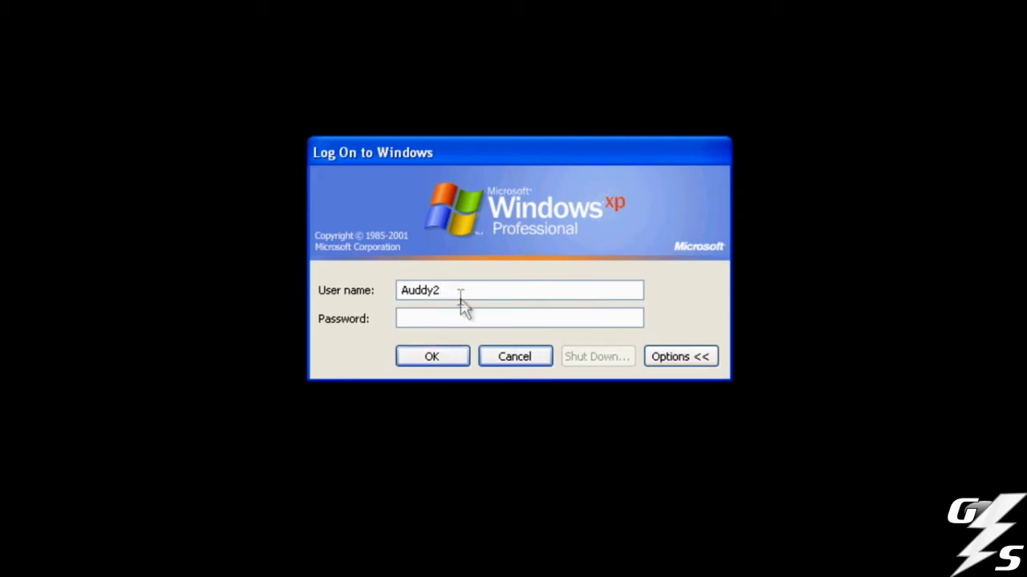
left_click(472, 319)
type("*****")
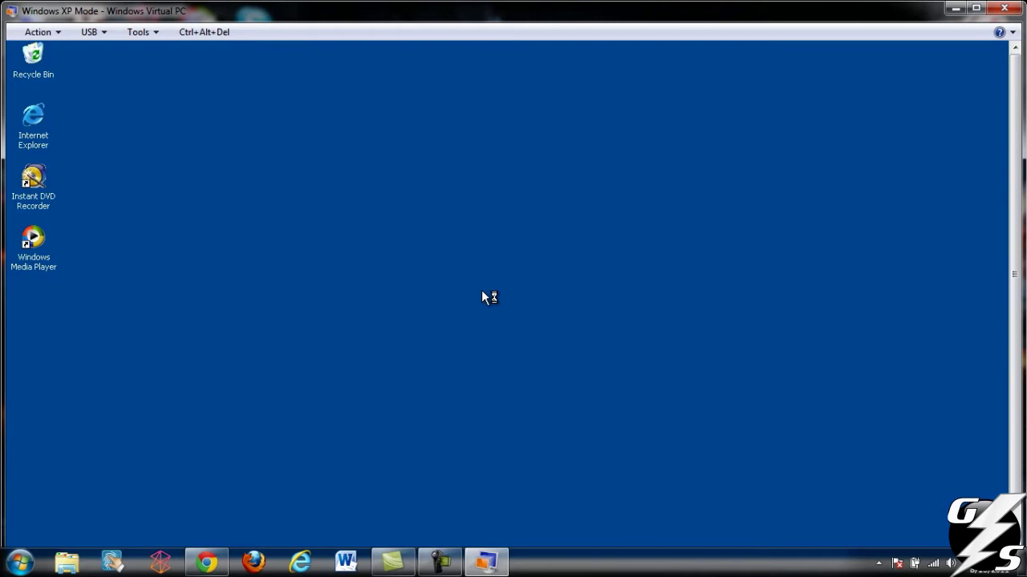
- Maximize the XP Mode window, dismiss the computer-at-risk balloon, and select the Instant DVD Recorder shortcut
left_click(976, 9)
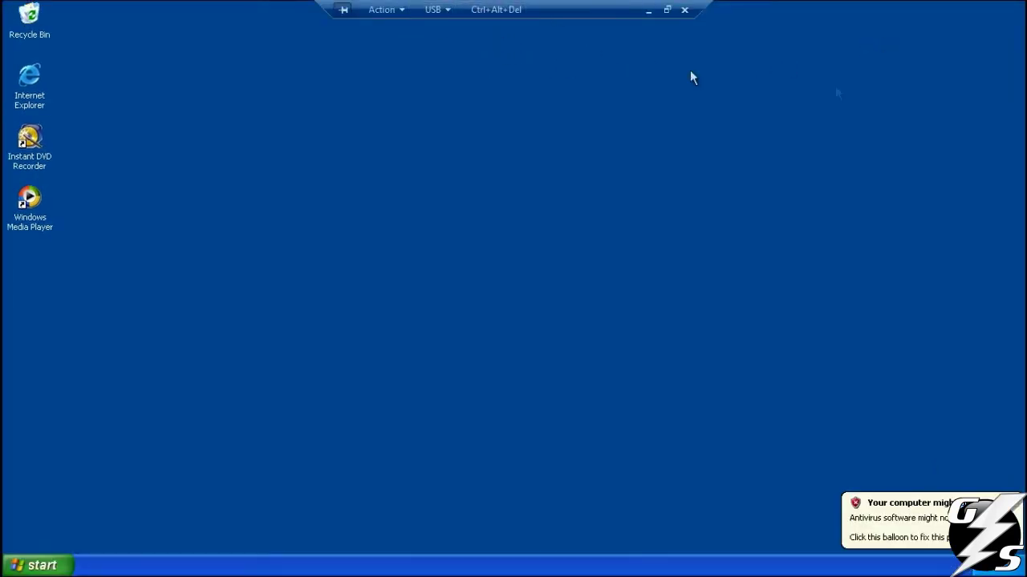
left_click(1015, 504)
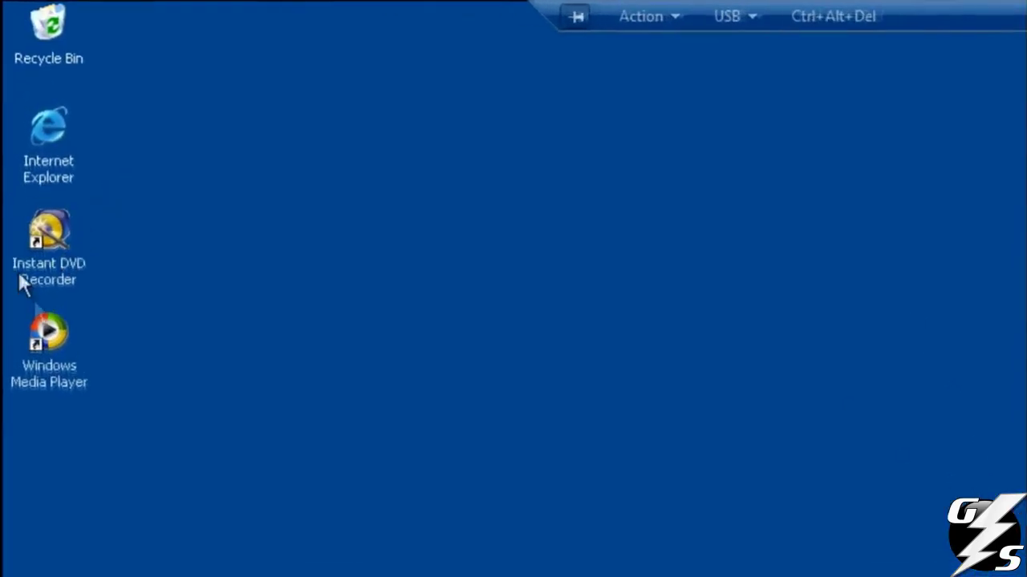
left_click(49, 262)
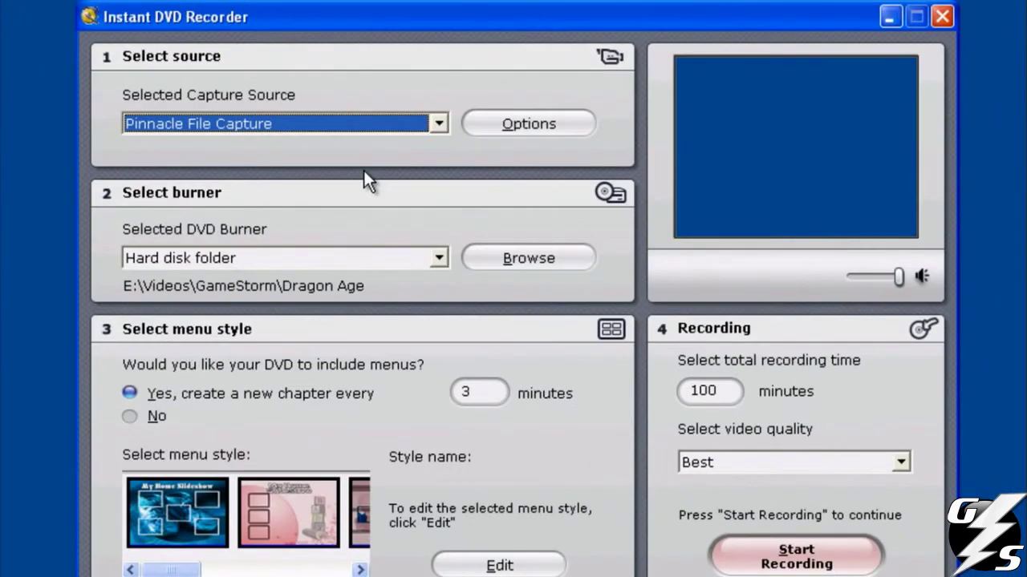
- Check the capture sources, then attach the DVC 170 device from the Virtual PC USB menu
left_click(433, 129)
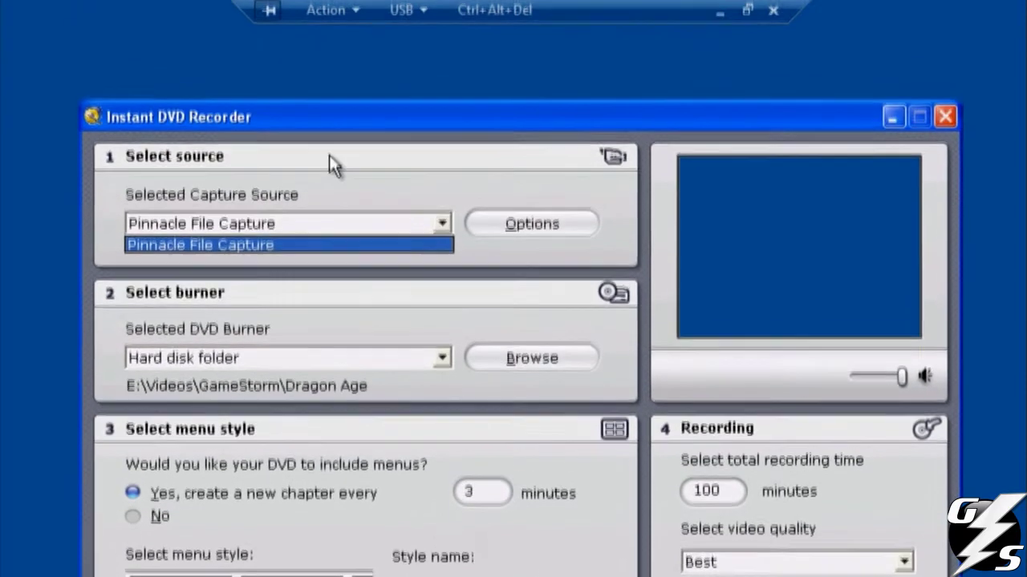
left_click(327, 55)
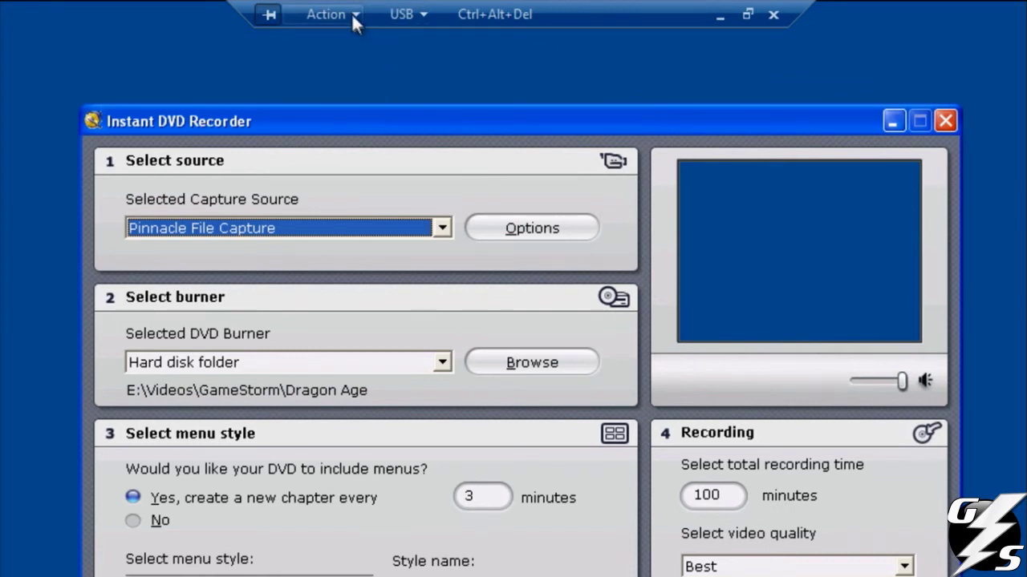
left_click(402, 14)
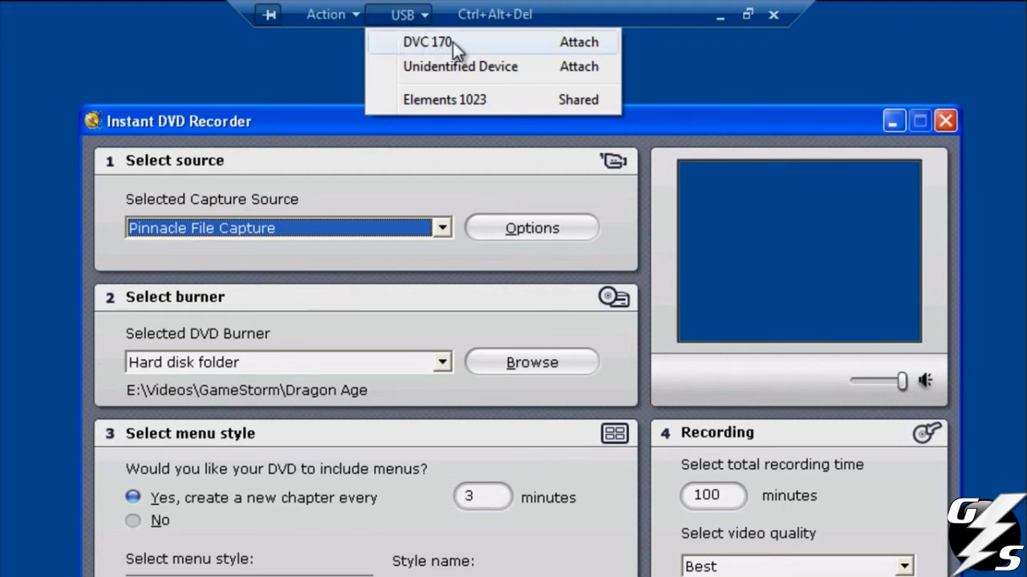
left_click(530, 41)
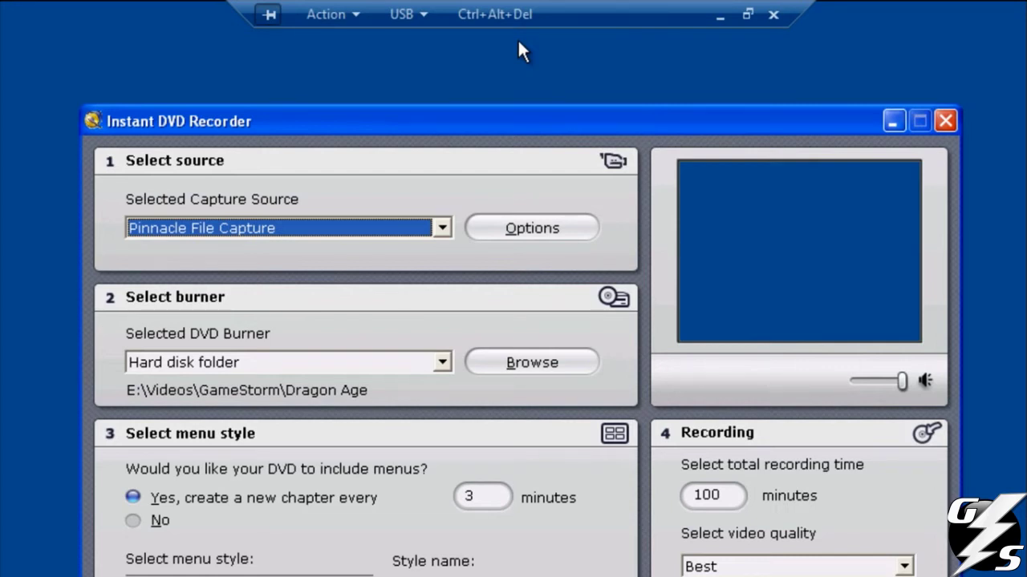
- Select Dazzle DVC170 as the capture source and drag the preview volume fully down to mute it
left_click(444, 228)
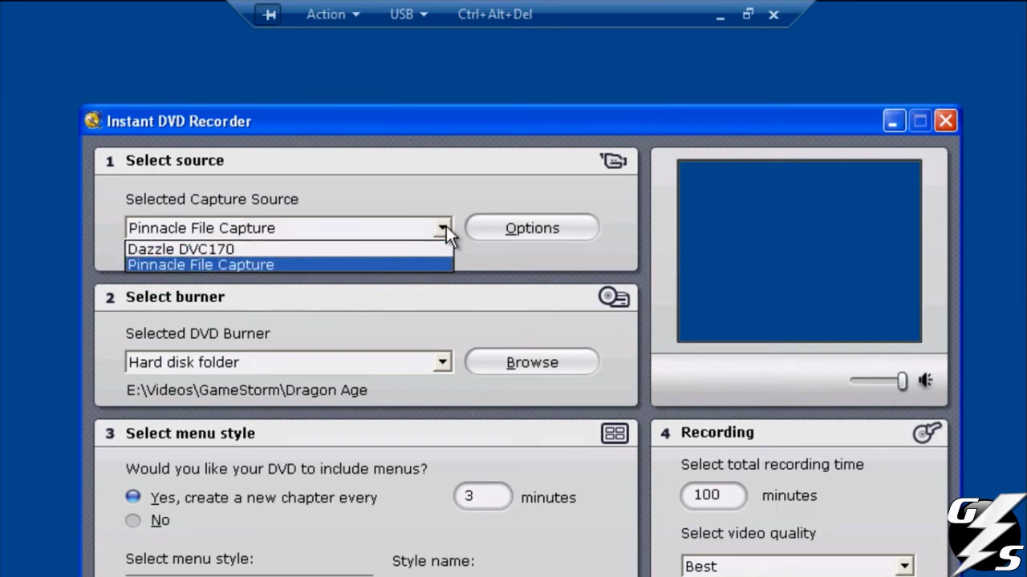
left_click(277, 249)
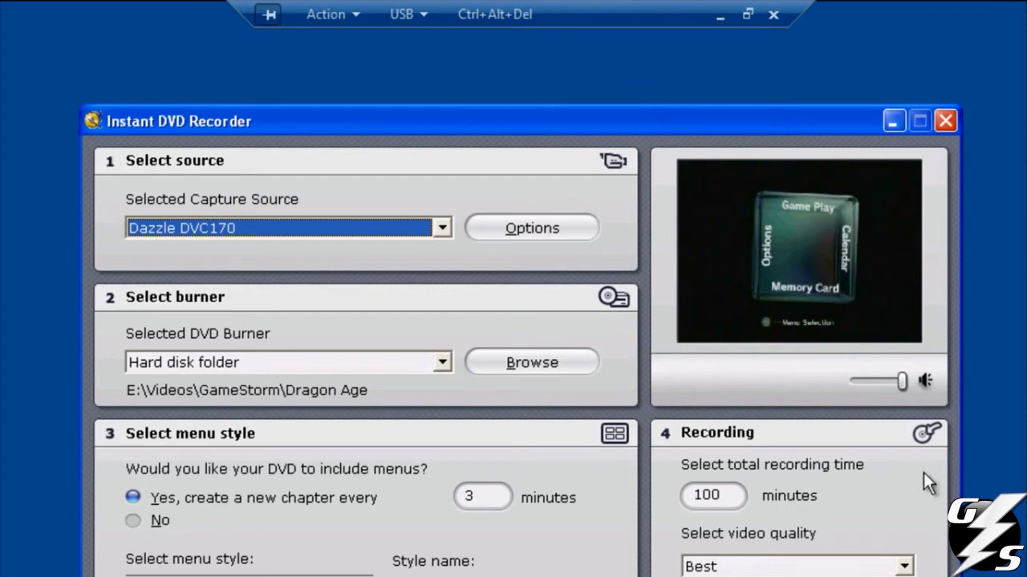
left_click_drag(903, 381, 851, 379)
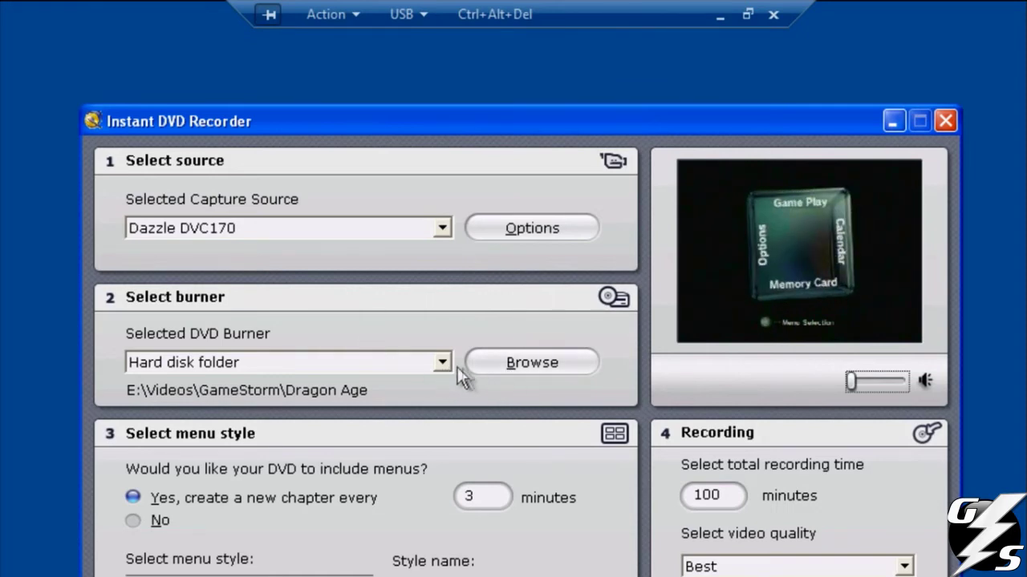
left_click(506, 368)
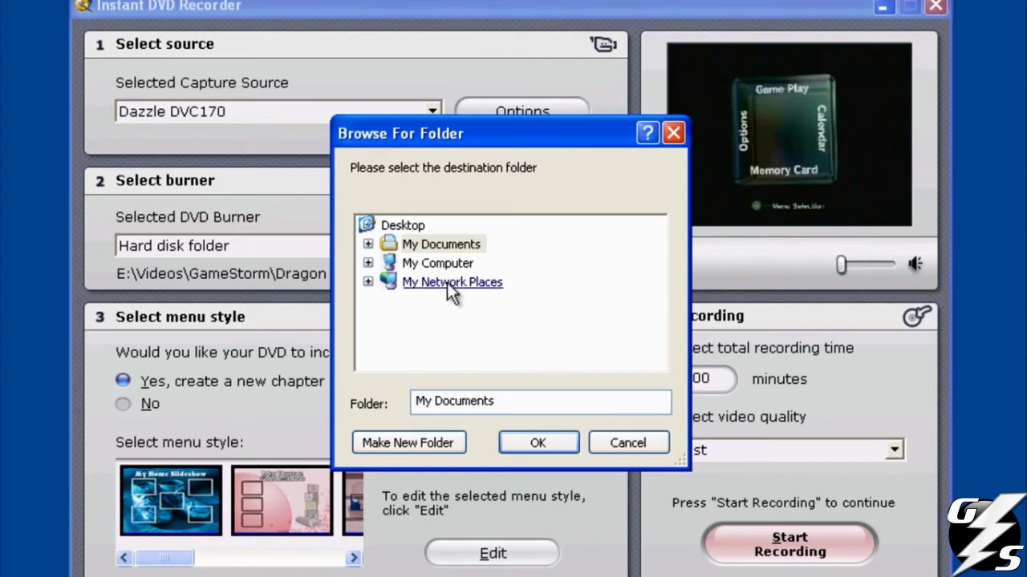
- Set the Desktop as the output folder and choose No for DVD menus
left_click(421, 227)
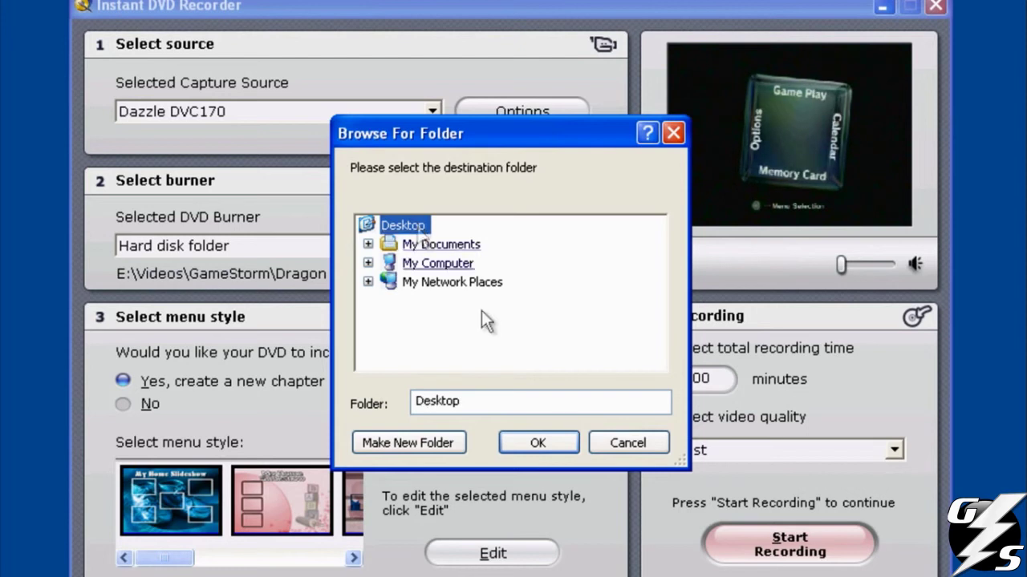
left_click(538, 443)
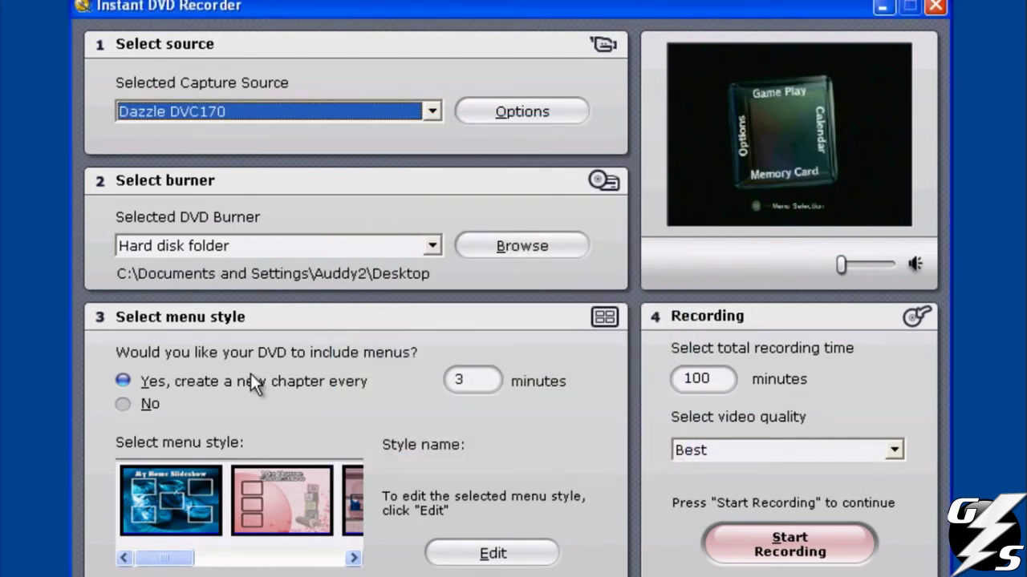
left_click(138, 401)
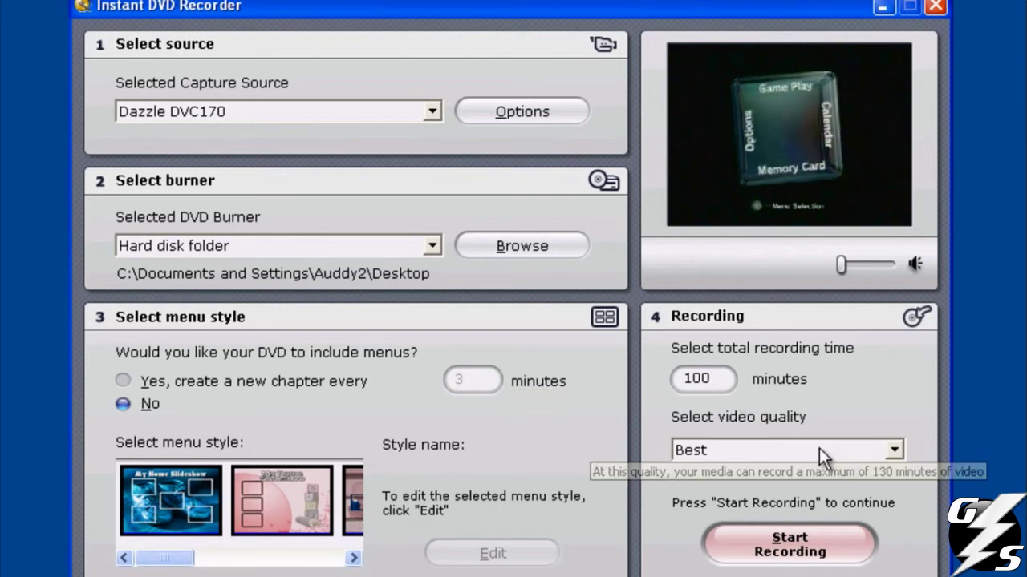
- Keep Best video quality and record about 17 seconds of GameCube footage to finish the disc
left_click(894, 451)
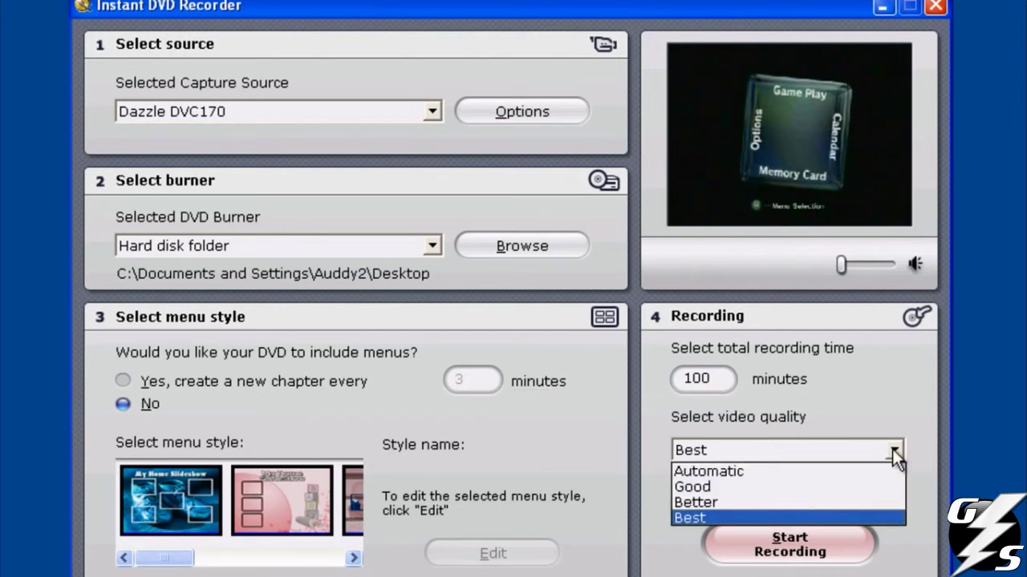
left_click(844, 513)
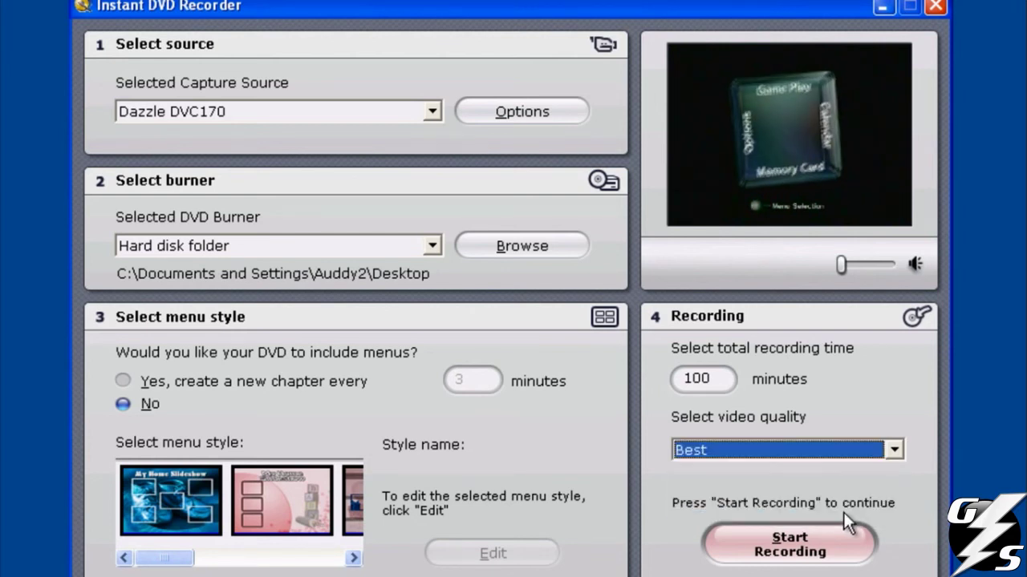
left_click(764, 552)
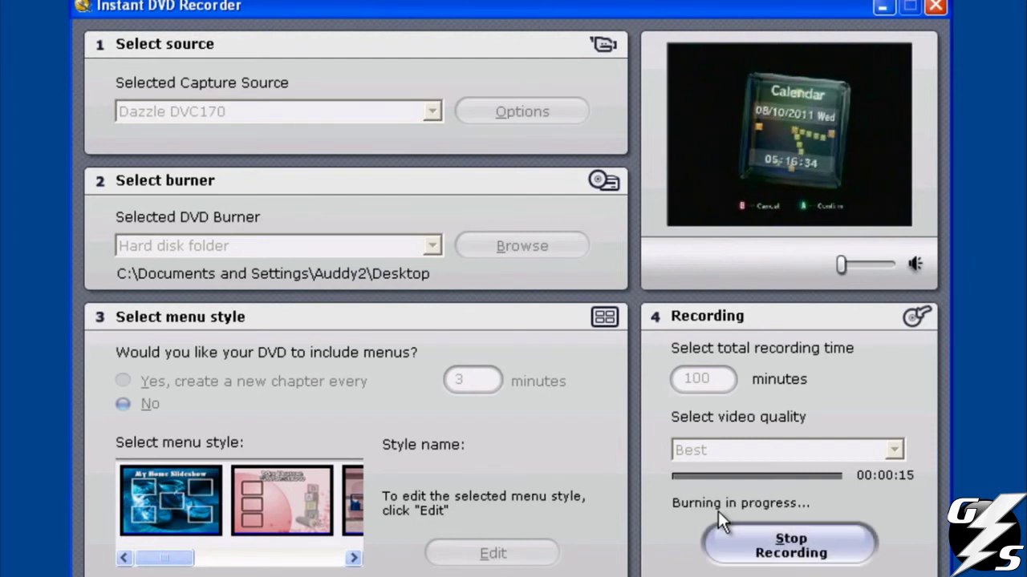
left_click(745, 536)
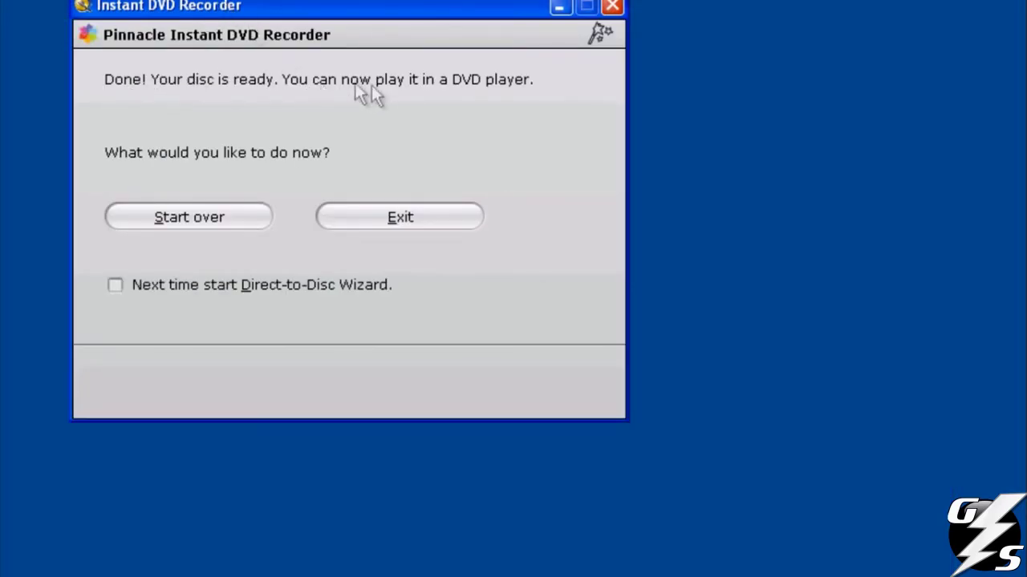
- Exit the recorder, move the VIDEO_TS folder to mid-desktop and open it
left_click(406, 217)
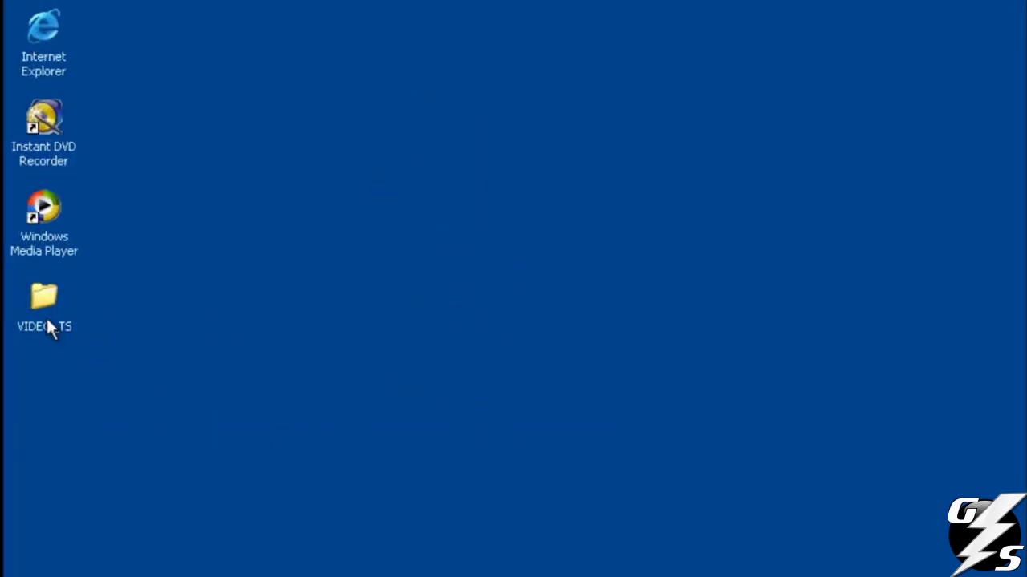
left_click_drag(46, 317, 596, 247)
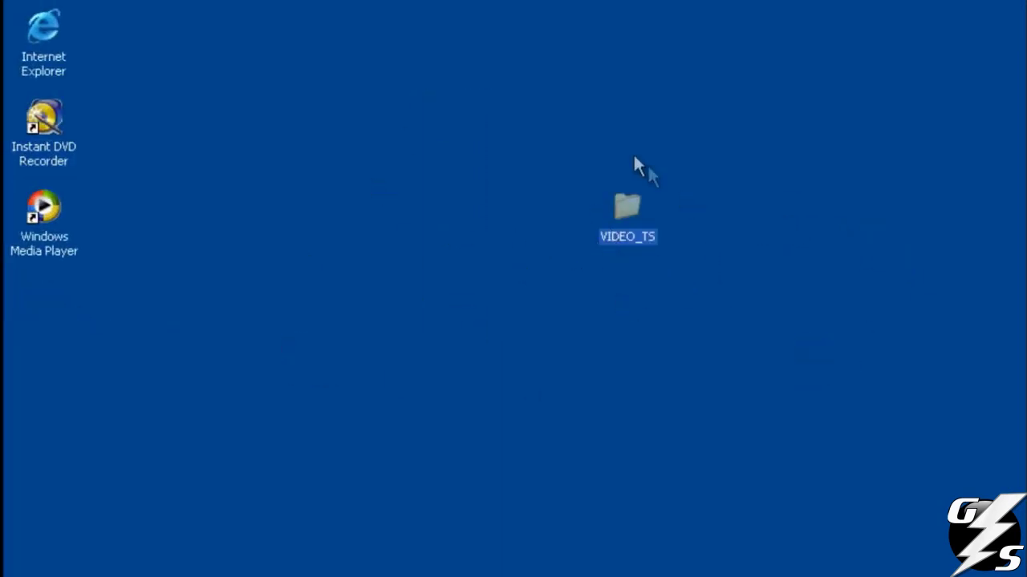
double_click(623, 208)
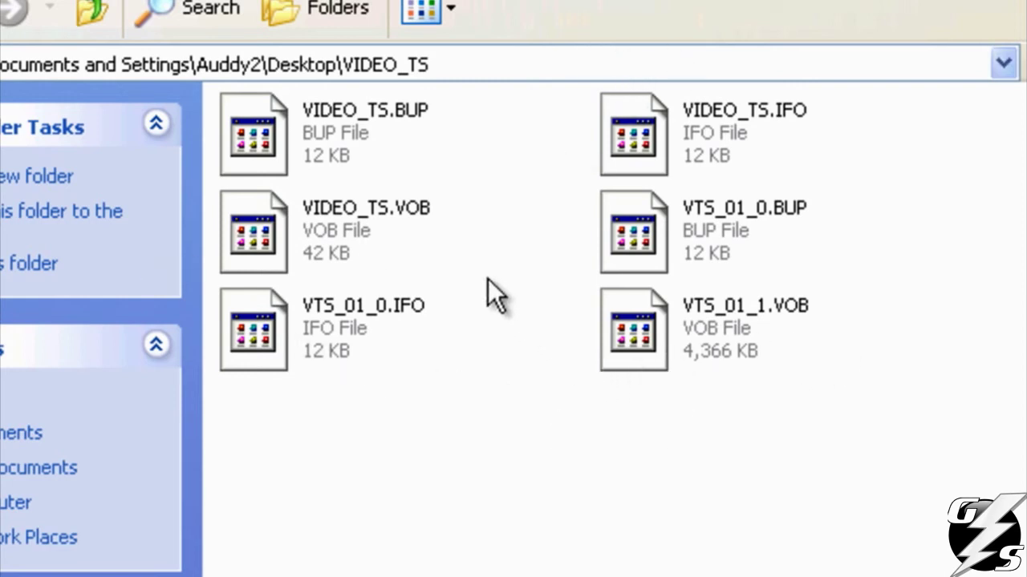
- Copy the 4,366 KB VTS_01_1.VOB file and close the VIDEO_TS folder window
left_click(343, 244)
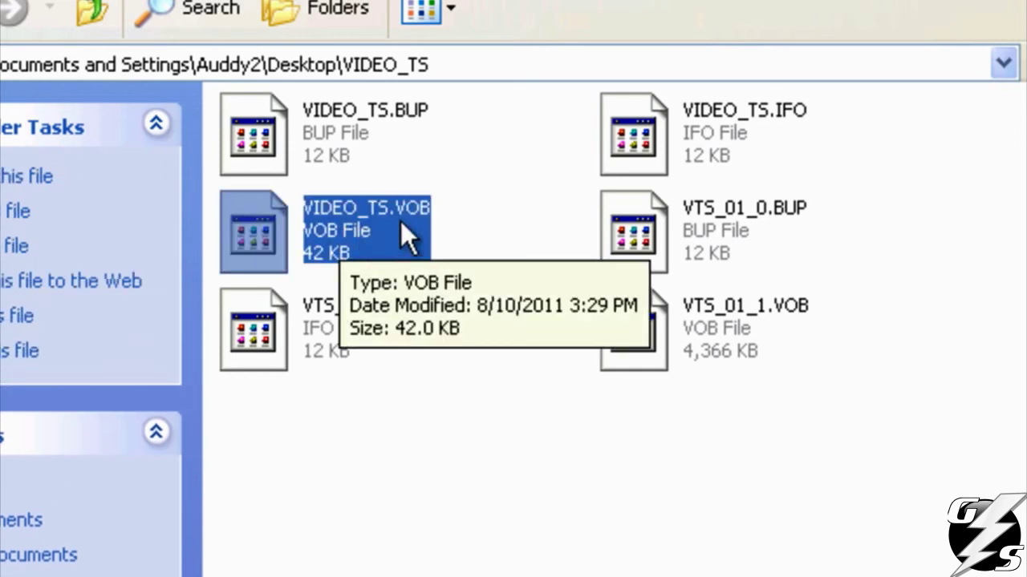
left_click(715, 334)
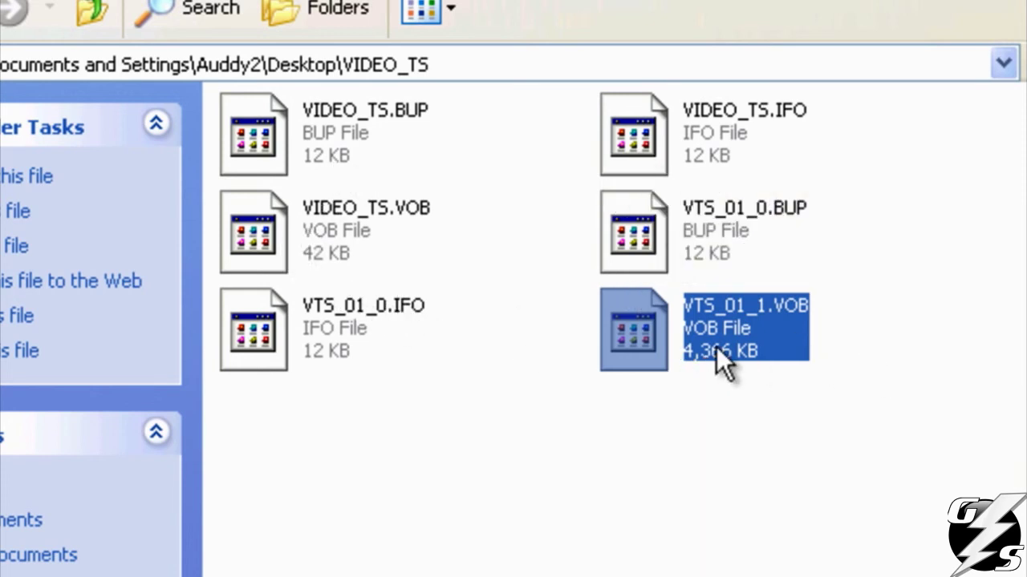
mouse_move(734, 342)
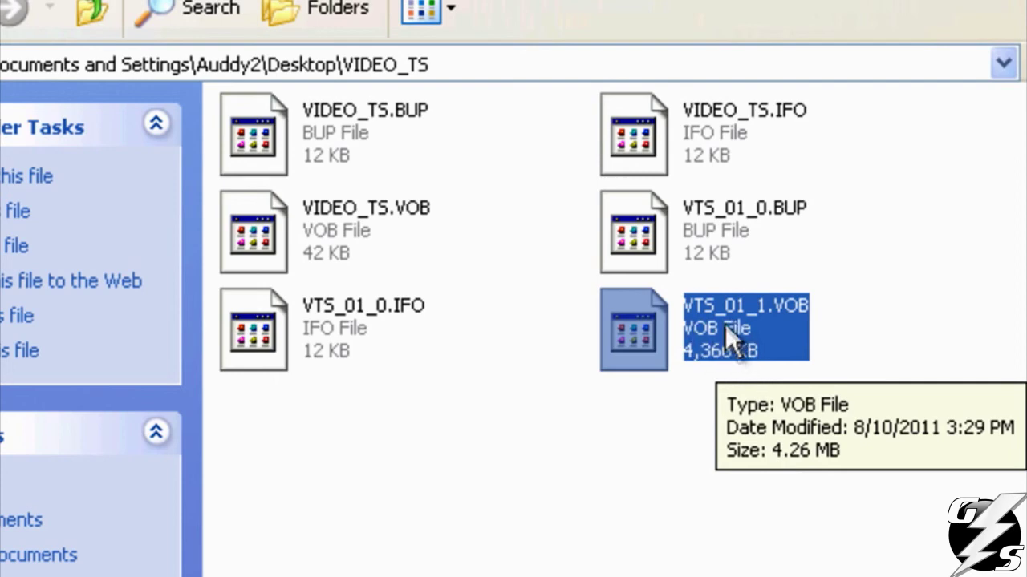
right_click(725, 323)
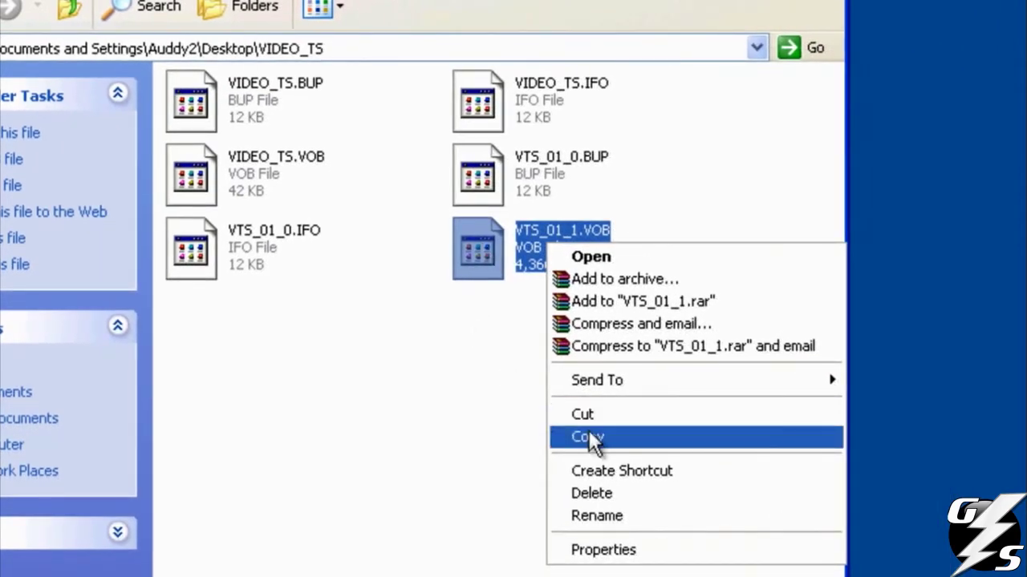
left_click(589, 436)
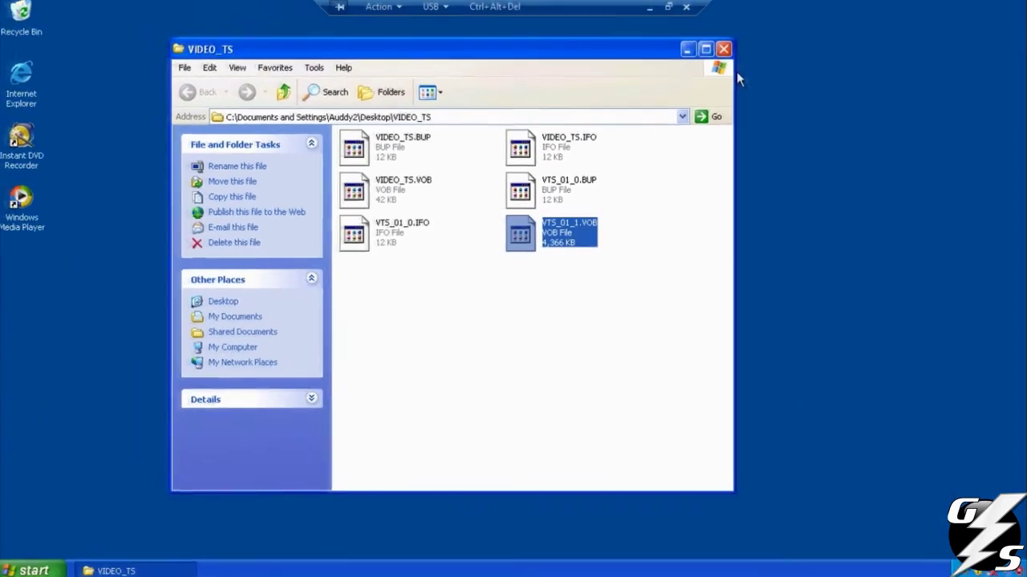
left_click(717, 48)
- Minimize the virtual machine and paste VTS_01_1.VOB onto the Windows 7 desktop
left_click(646, 10)
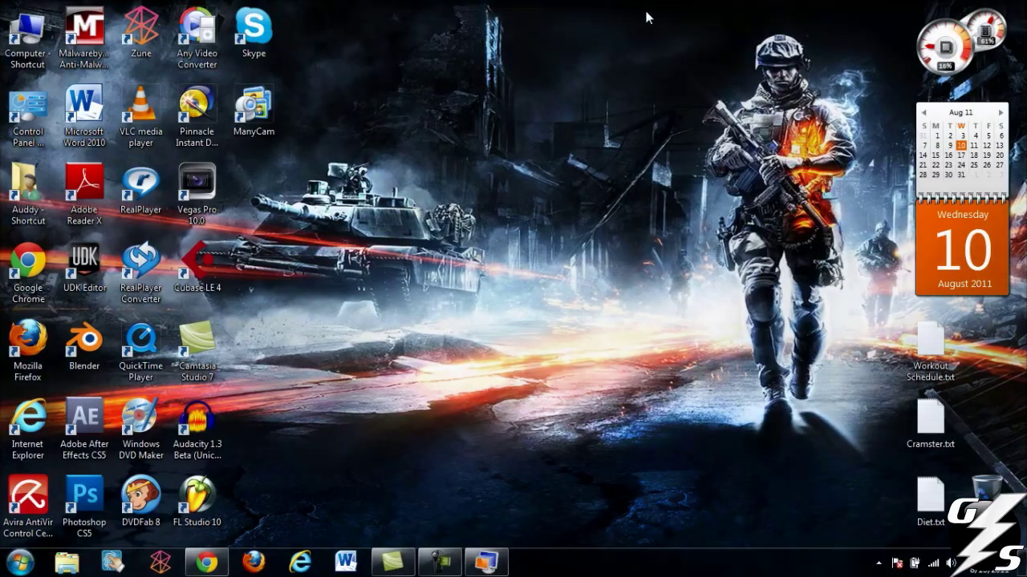
right_click(590, 221)
left_click(618, 286)
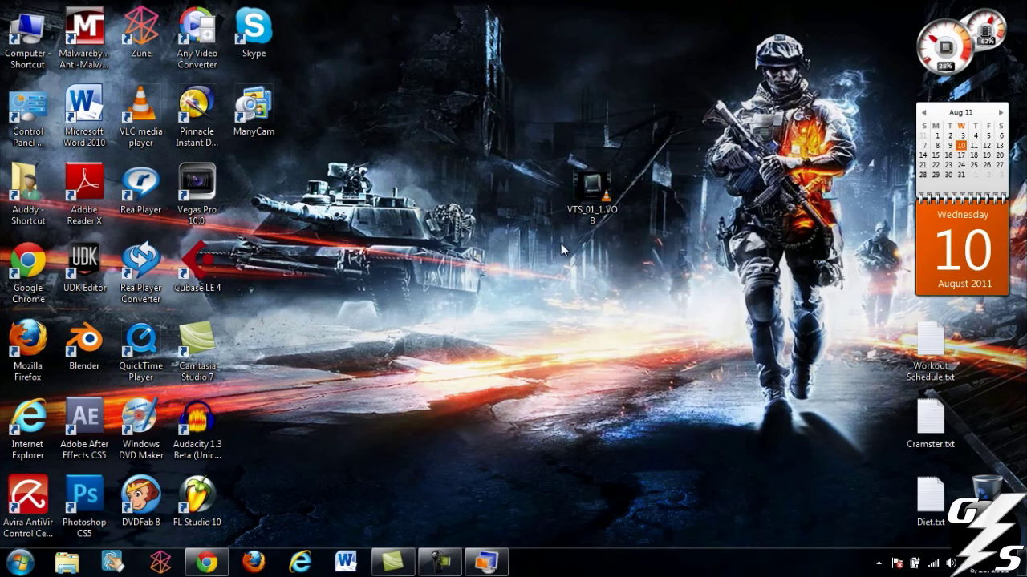
- Play VTS_01_1.VOB in VLC to check the GameCube footage, then close VLC
left_click(586, 209)
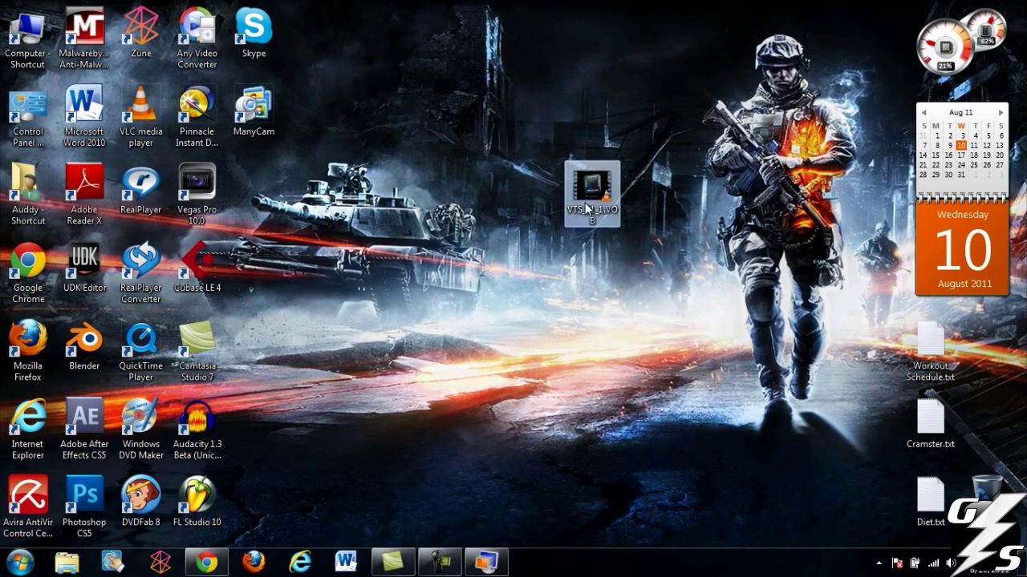
double_click(586, 208)
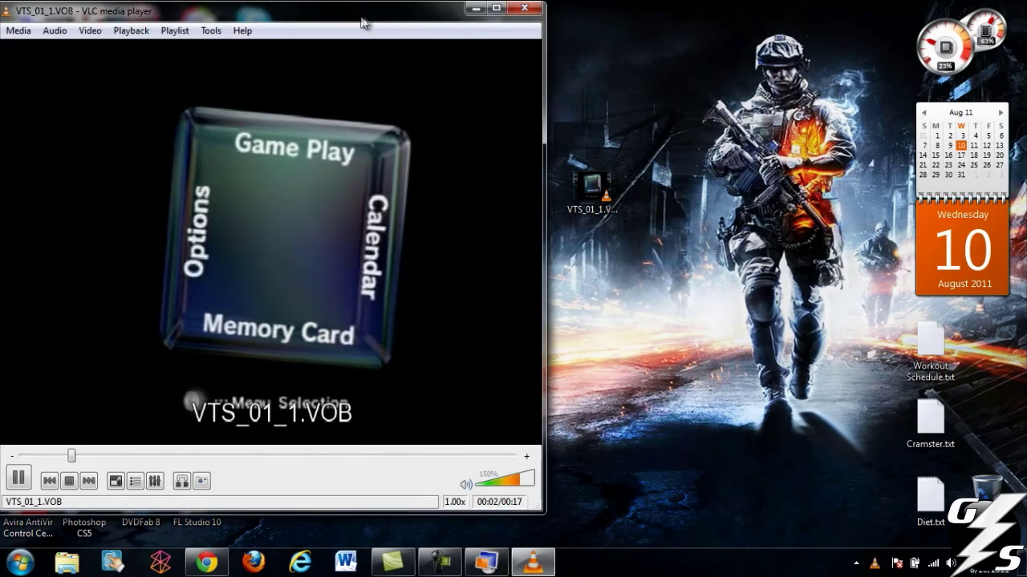
left_click_drag(364, 20, 582, 29)
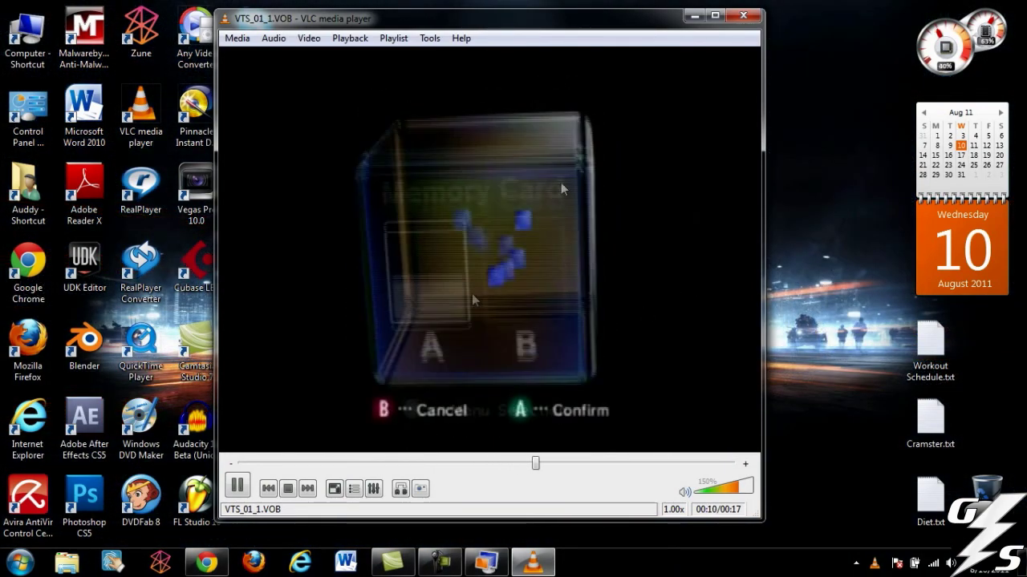
left_click(735, 17)
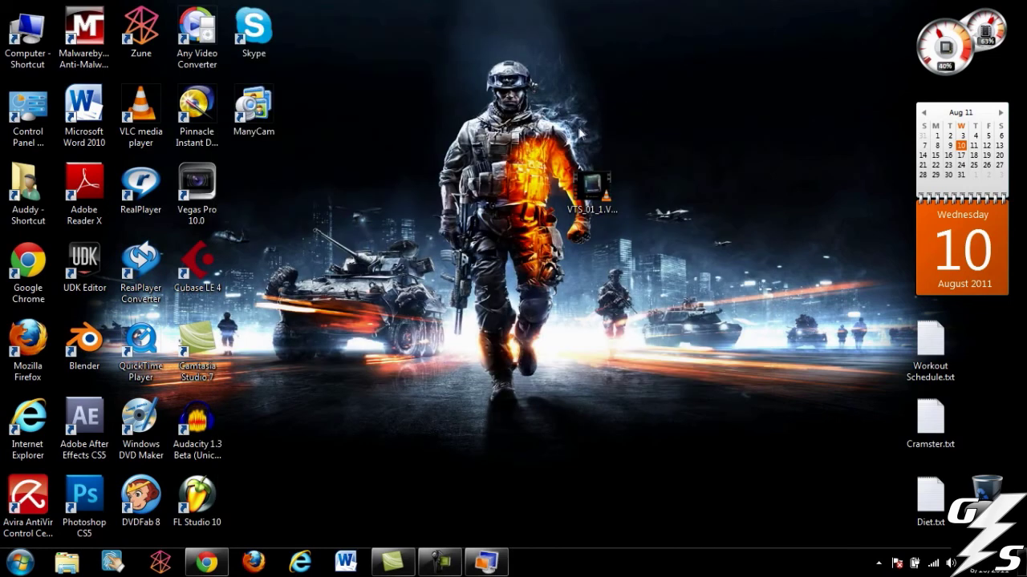
left_click_drag(474, 143, 617, 218)
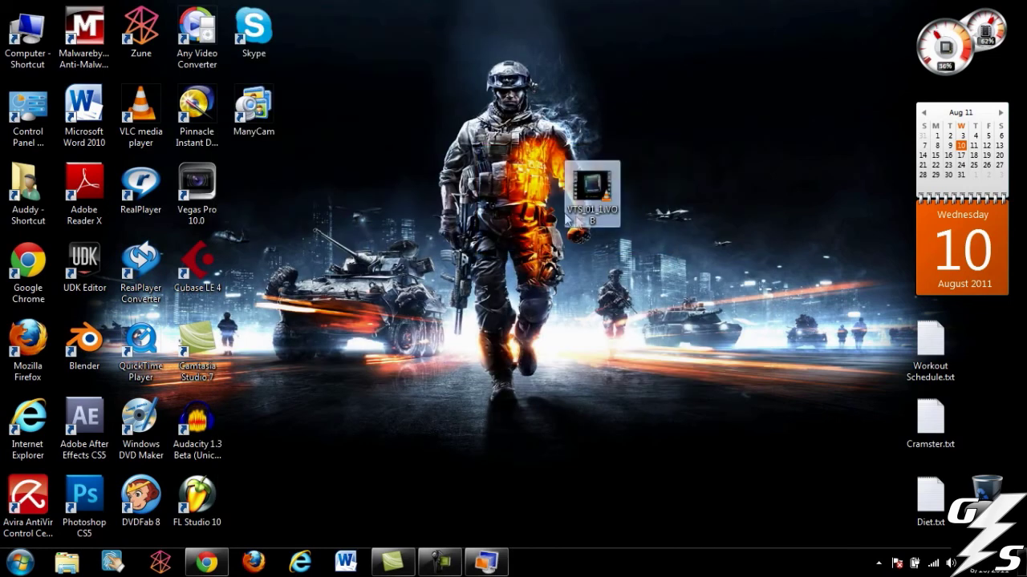
left_click(675, 185)
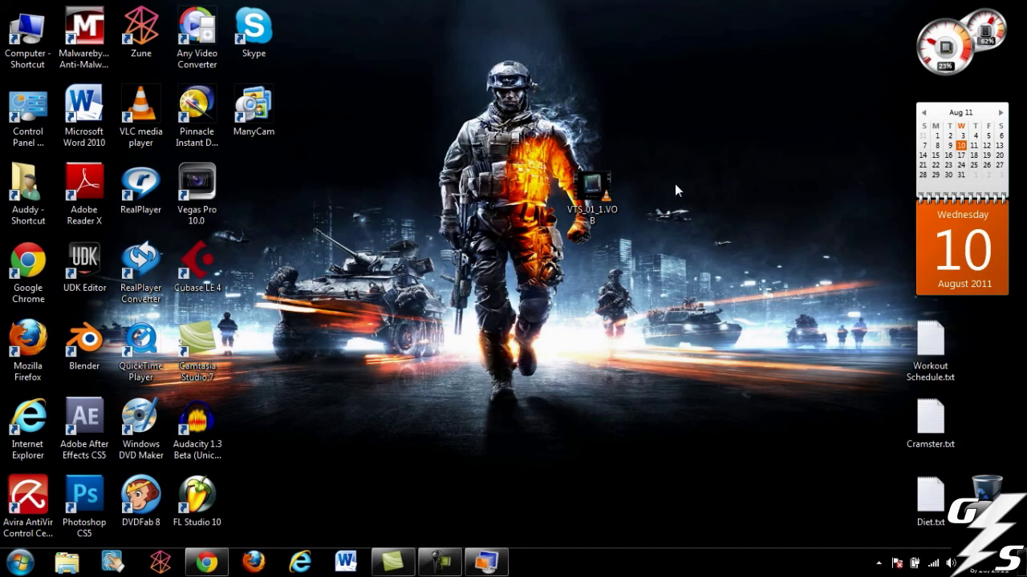